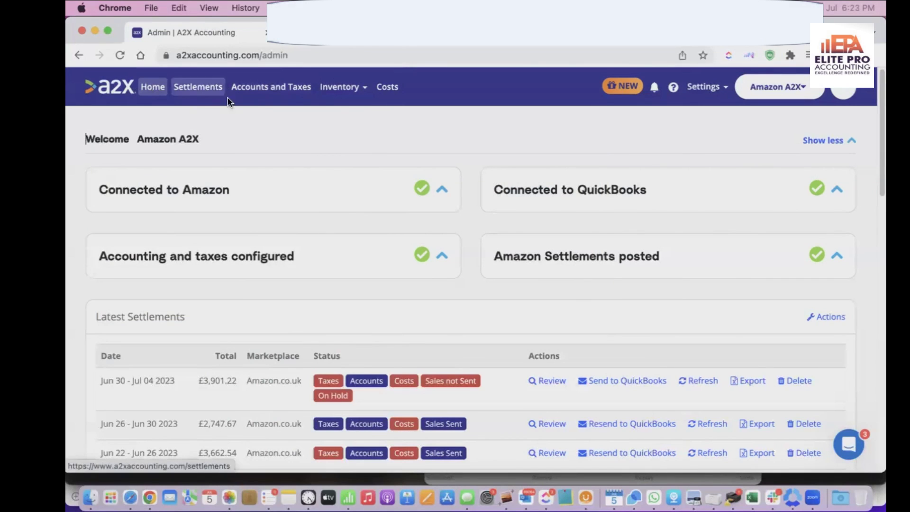
left_click(712, 89)
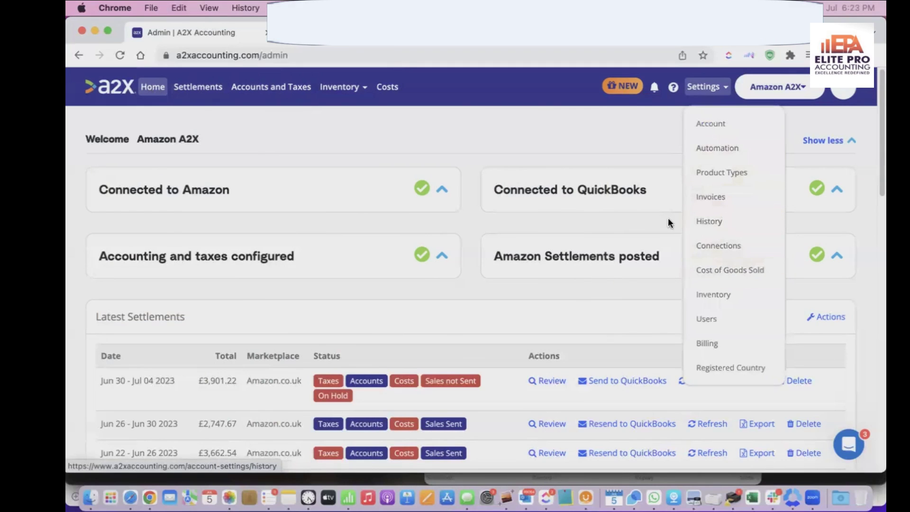
left_click(607, 136)
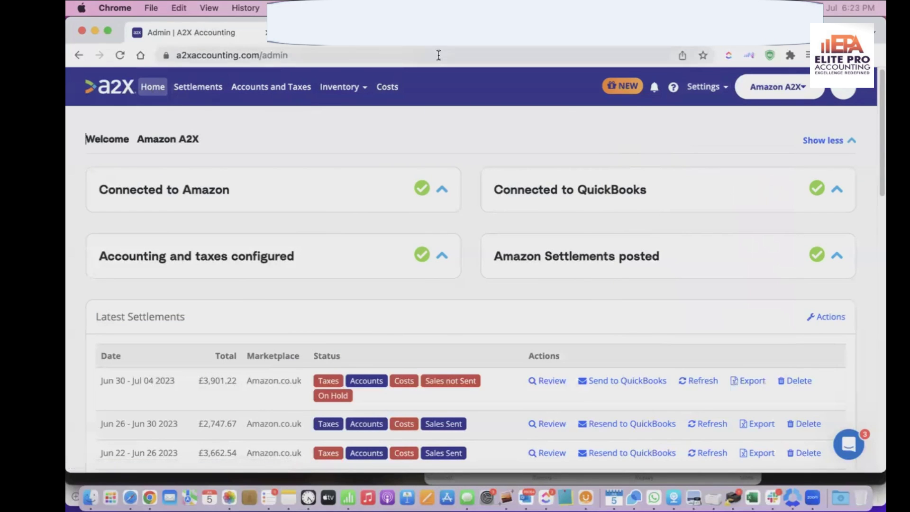
Search Google in a new tab for "a2x pricing" and open A2X's main pricing page from the results.
key("super+t")
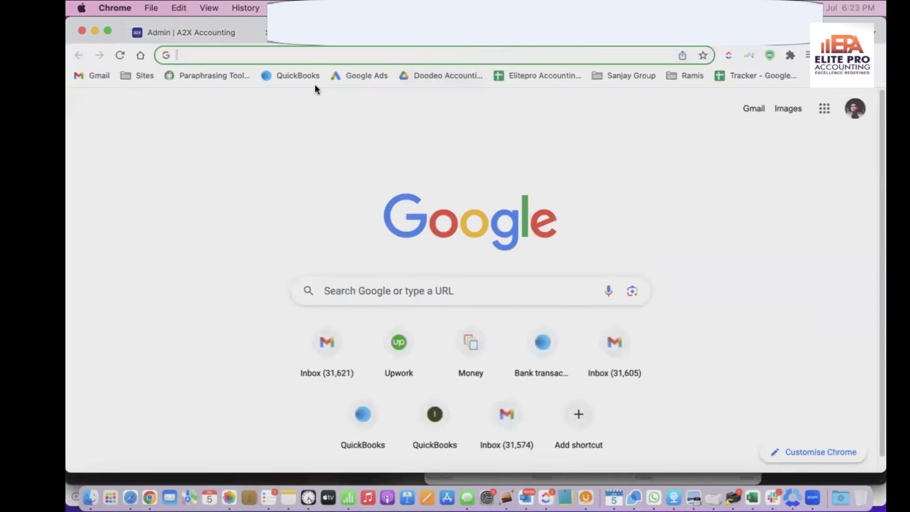
type("a2x pricin")
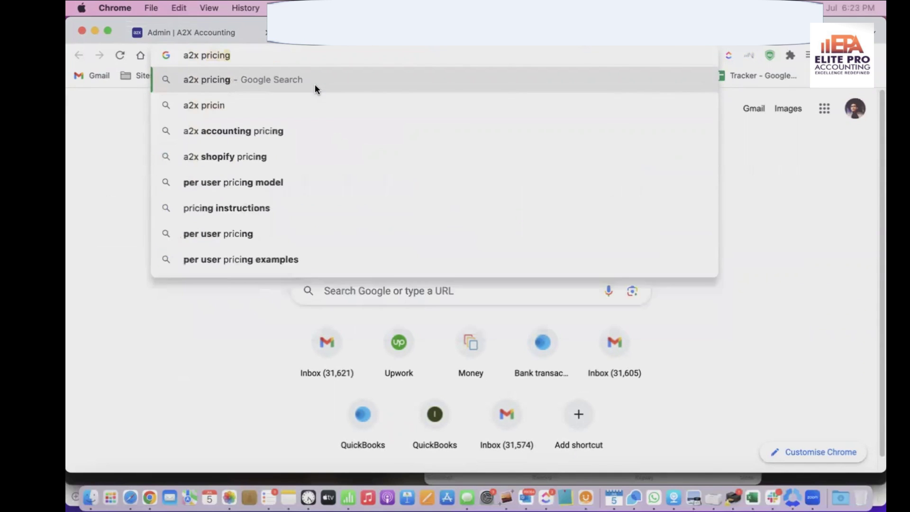
type("g")
key("Return")
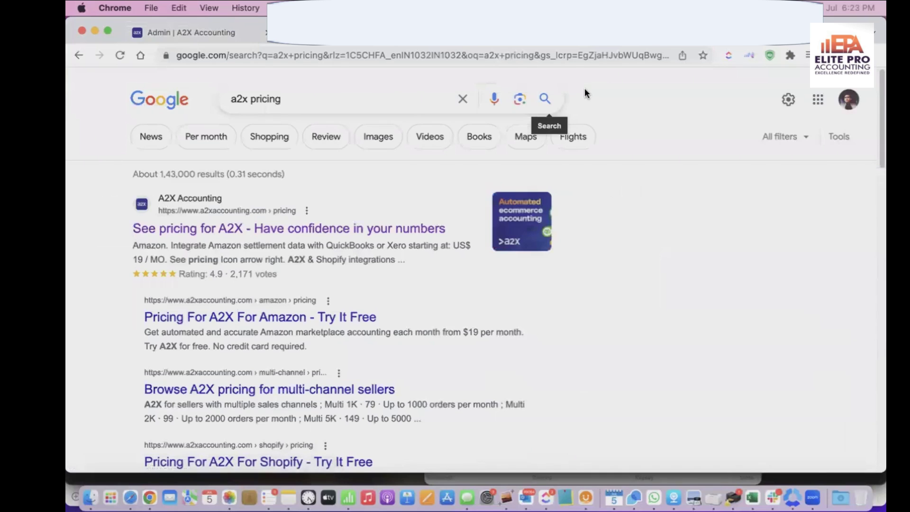
left_click(270, 227)
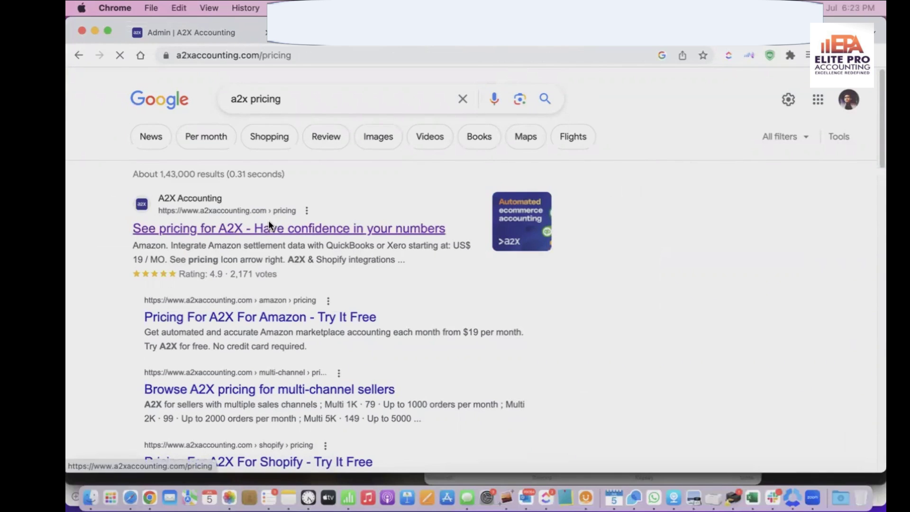
Review the starting monthly prices for each sales channel on the A2X pricing page, from Amazon and Shopify to BigCommerce.
scroll(345, 221, "down", 2)
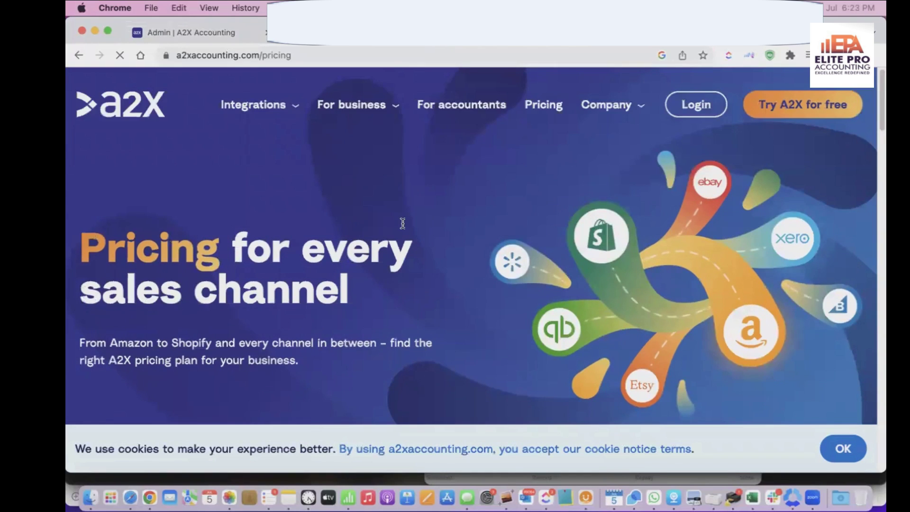
scroll(402, 223, "down", 5)
scroll(401, 225, "down", 5)
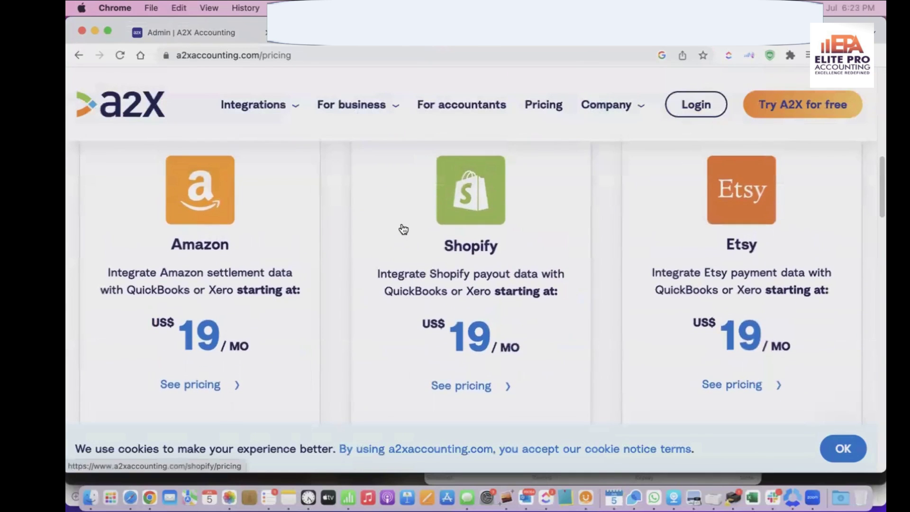
scroll(403, 230, "down", 5)
scroll(403, 230, "down", 8)
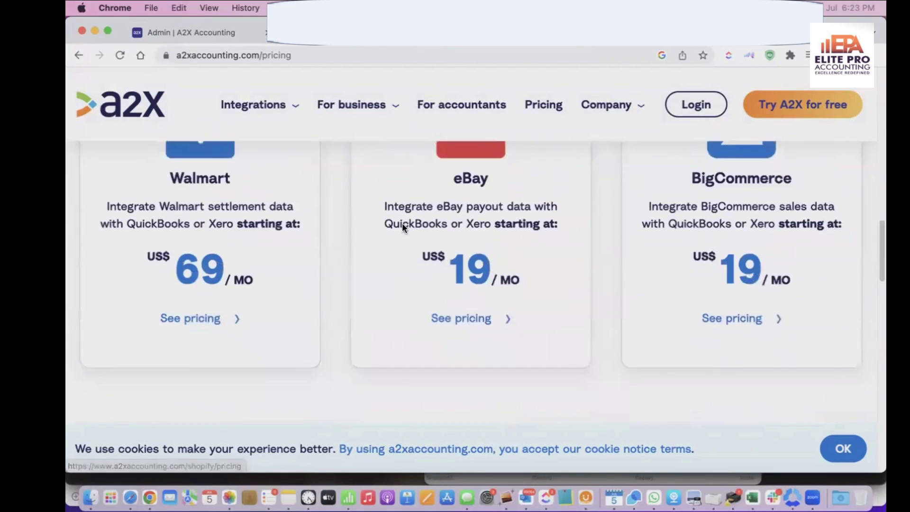
scroll(403, 230, "up", 5)
scroll(403, 229, "up", 1)
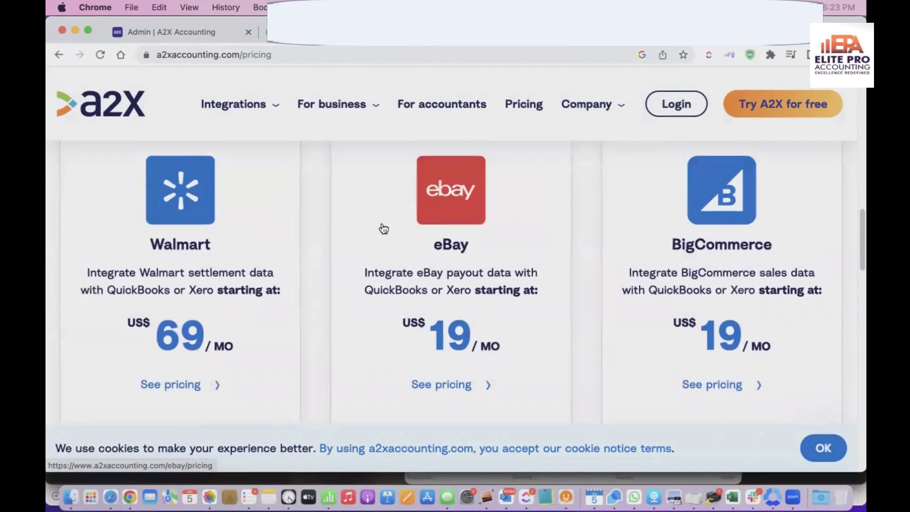
scroll(402, 227, "down", 10)
scroll(383, 225, "down", 12)
scroll(382, 223, "up", 8)
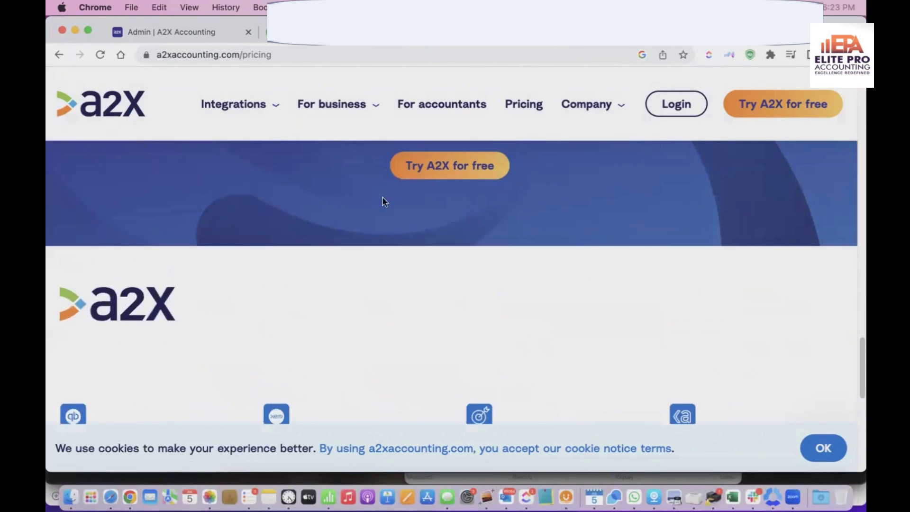
Open the Ecommerce accounting basics page for businesses and look through its course and guide resources.
mouse_move(372, 99)
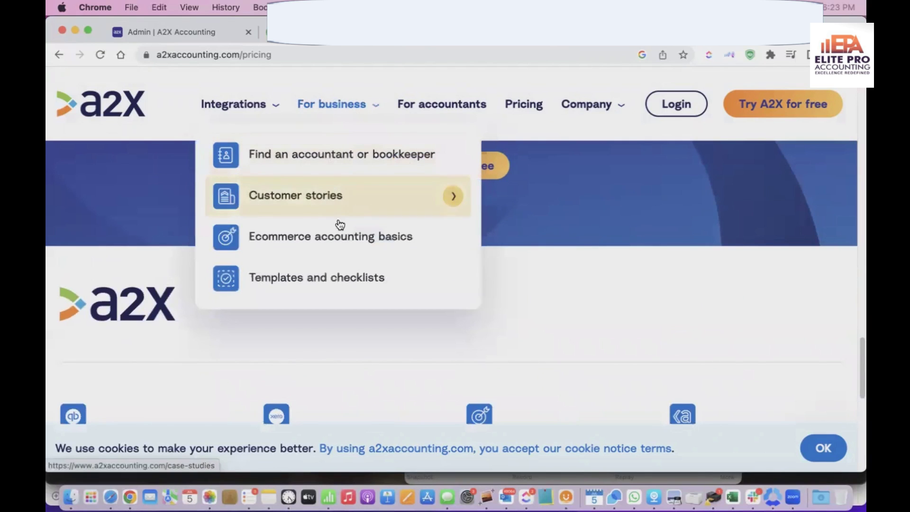
left_click(345, 239)
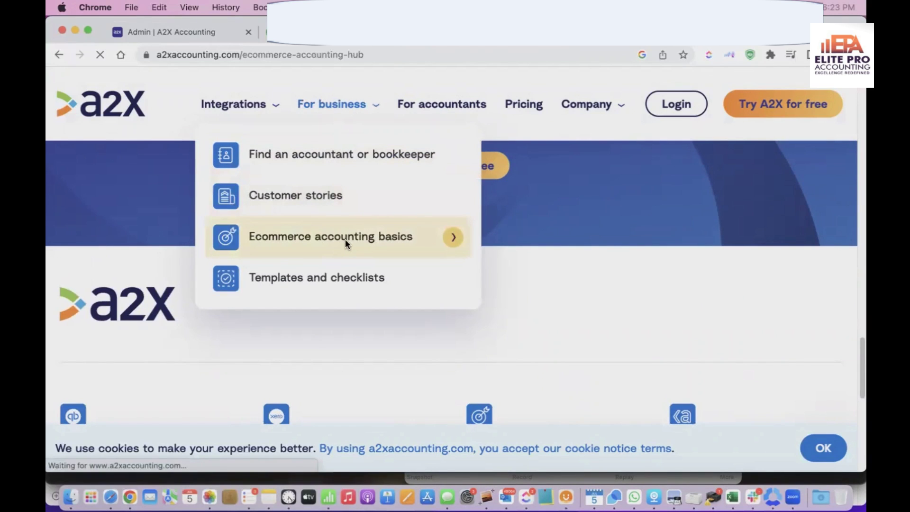
scroll(378, 421, "down", 10)
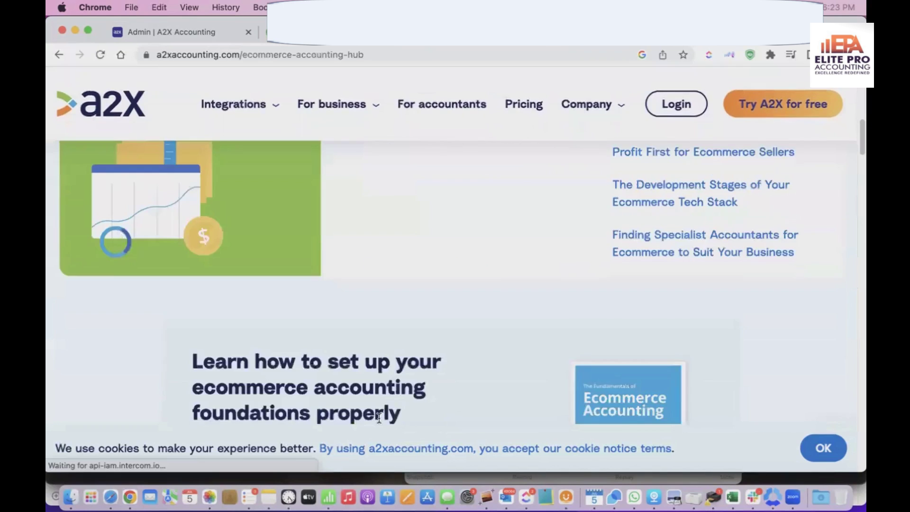
scroll(379, 418, "down", 5)
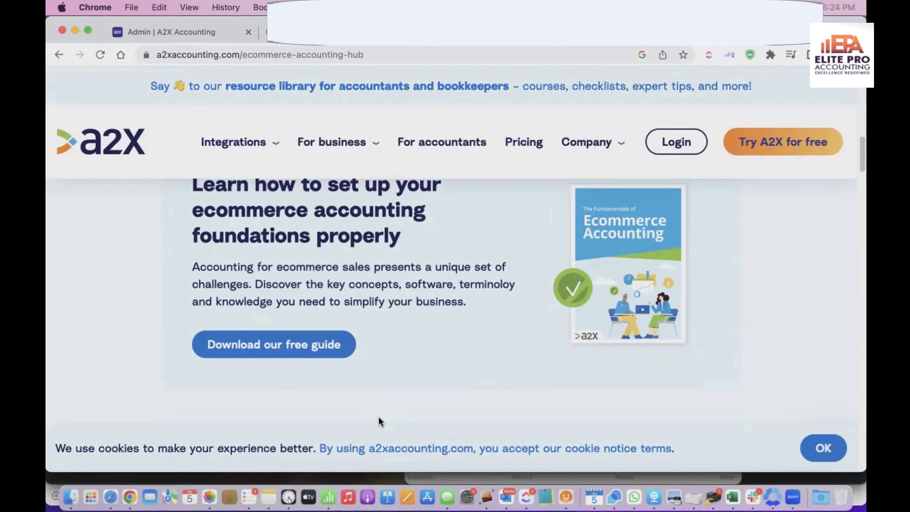
scroll(496, 288, "up", 5)
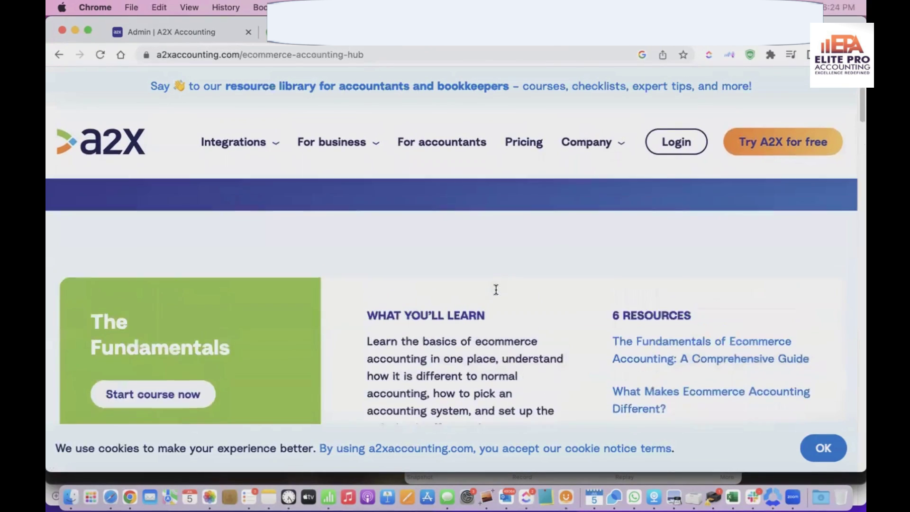
scroll(496, 289, "up", 3)
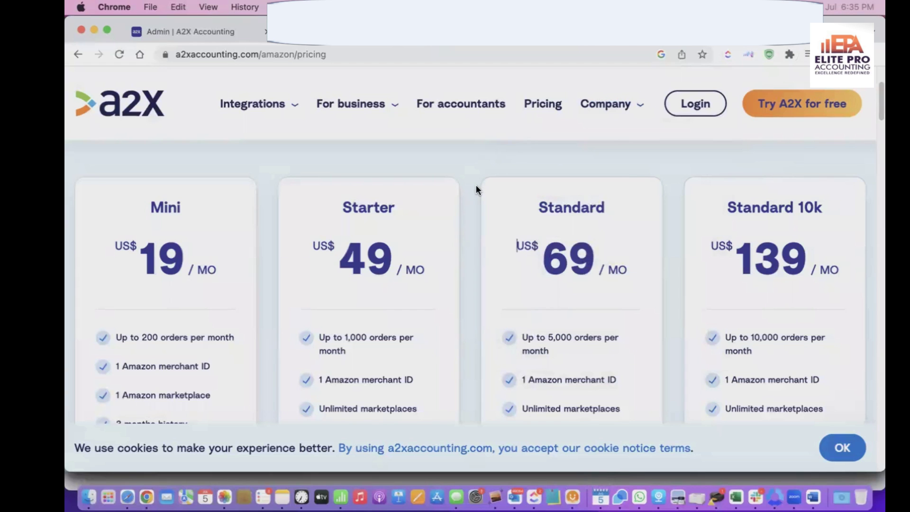
Compare the order limits and features of the Mini, Starter, Standard and Standard 10k plans on the Amazon pricing page.
scroll(516, 270, "down", 2)
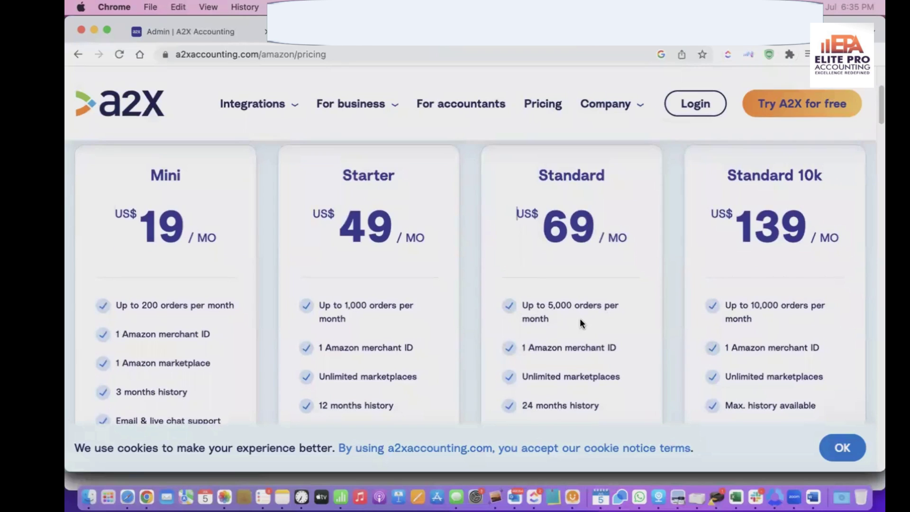
scroll(581, 322, "down", 2)
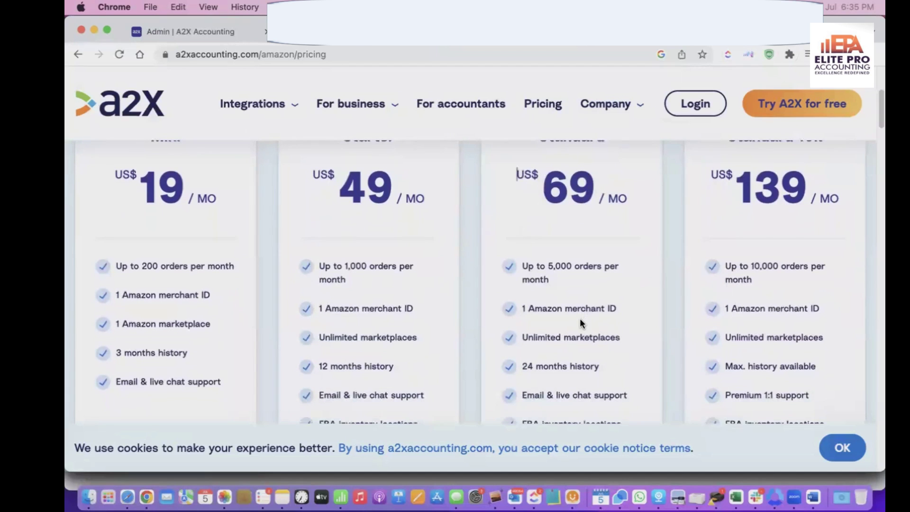
scroll(581, 322, "up", 1)
scroll(580, 321, "up", 1)
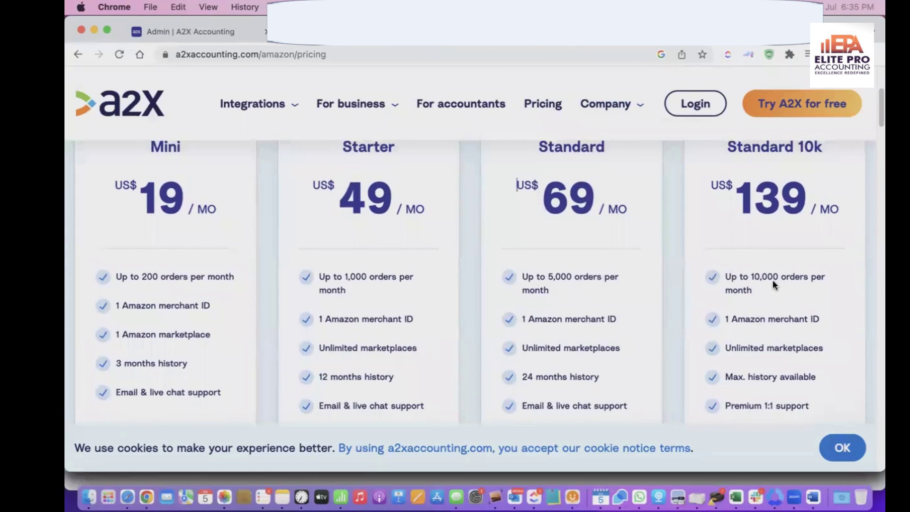
scroll(764, 270, "down", 1)
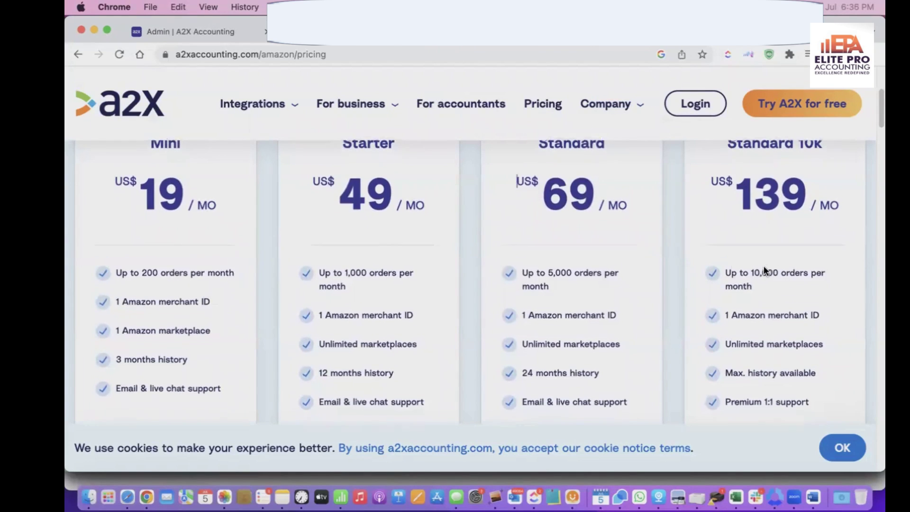
scroll(764, 266, "up", 1)
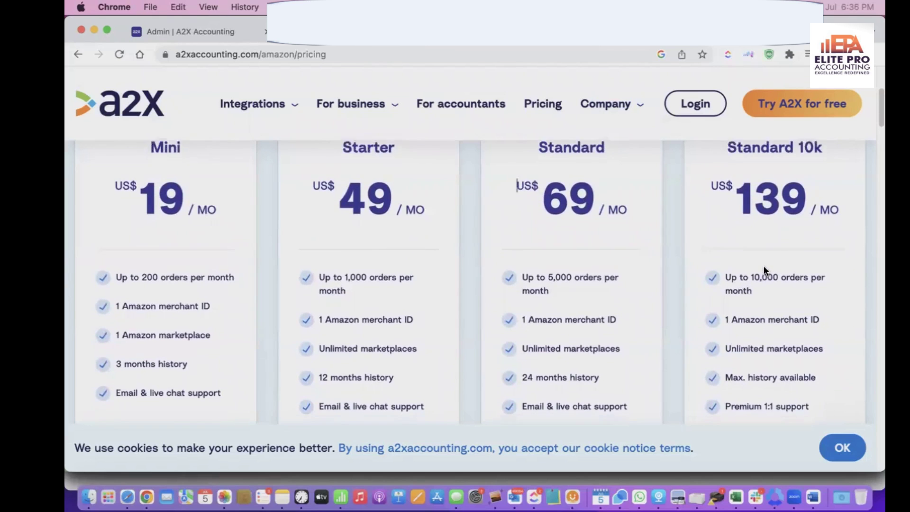
scroll(764, 266, "up", 5)
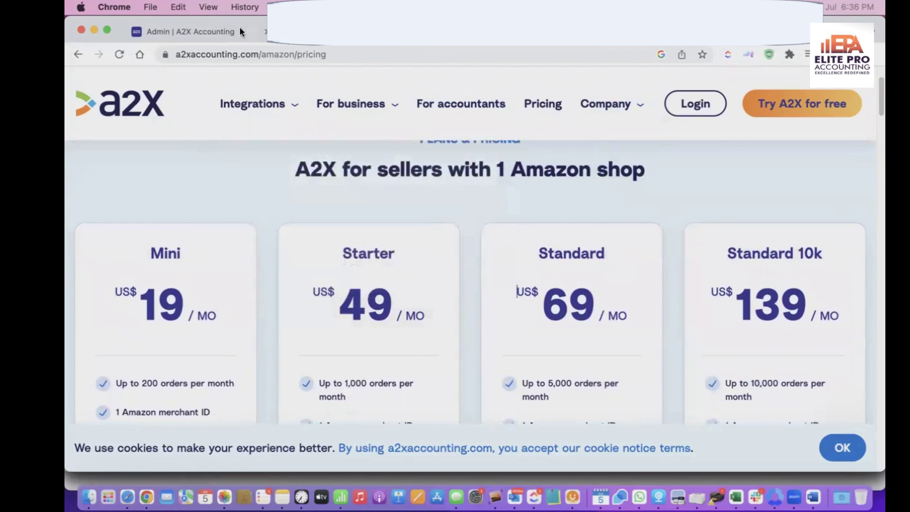
Return to the A2X admin dashboard and check the details of the Amazon connection, collapsing them again.
left_click(212, 30)
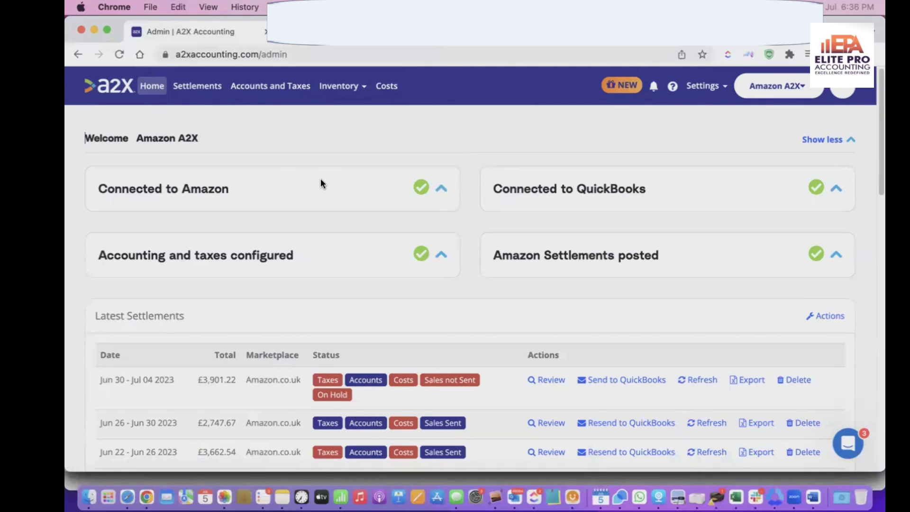
left_click(440, 190)
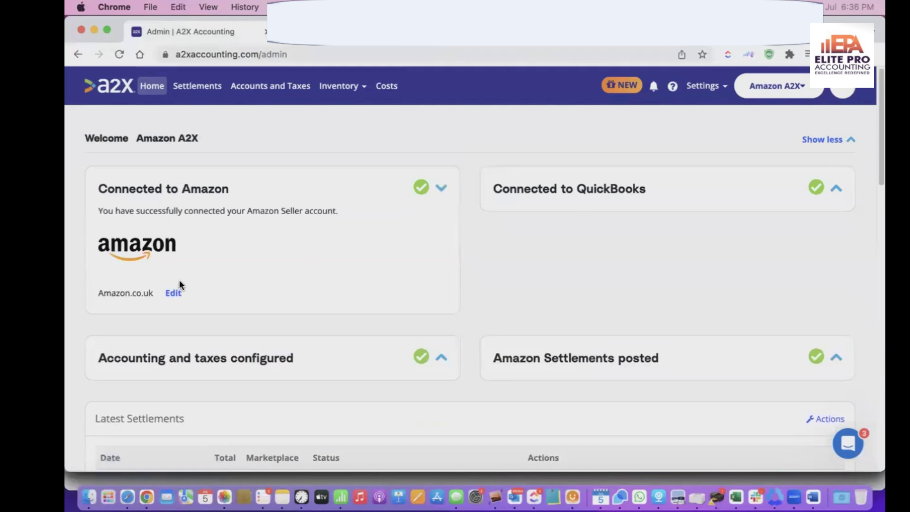
left_click(438, 191)
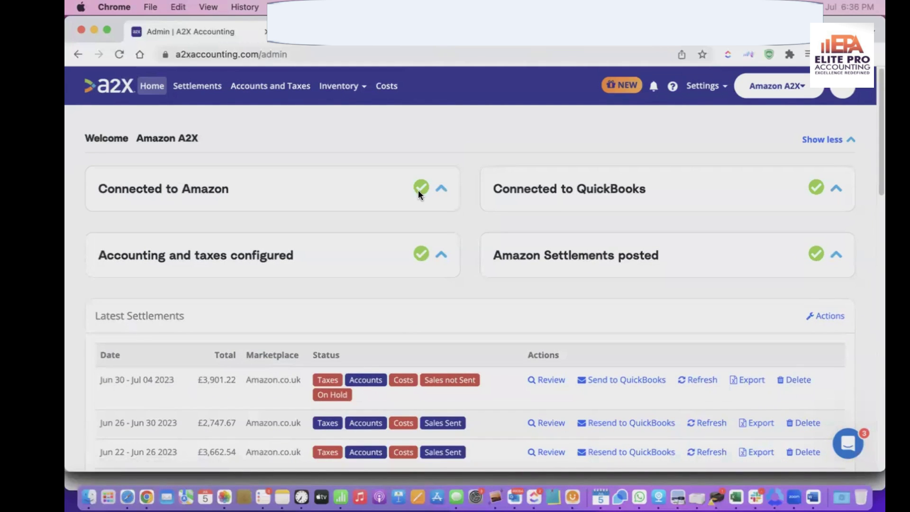
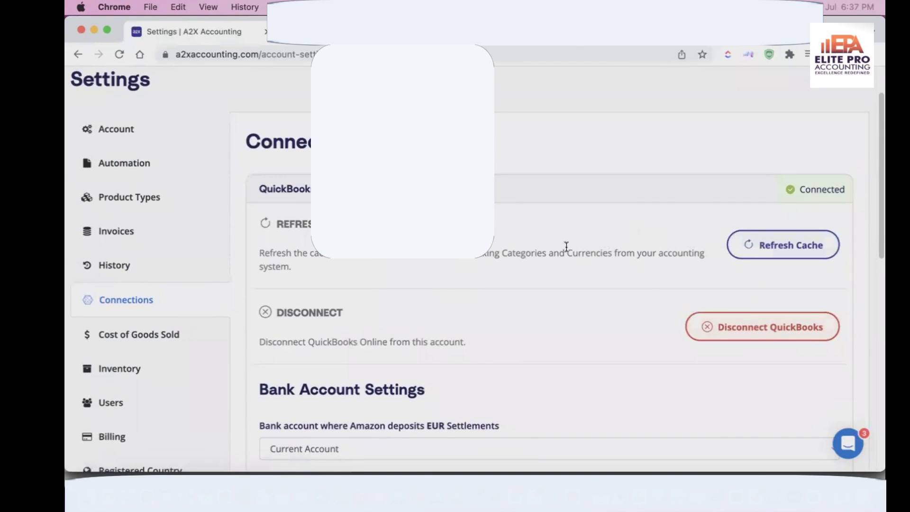
Review the QuickBooks connection options and the bank account settings for Amazon settlements on the Connections page.
scroll(253, 290, "down", 2)
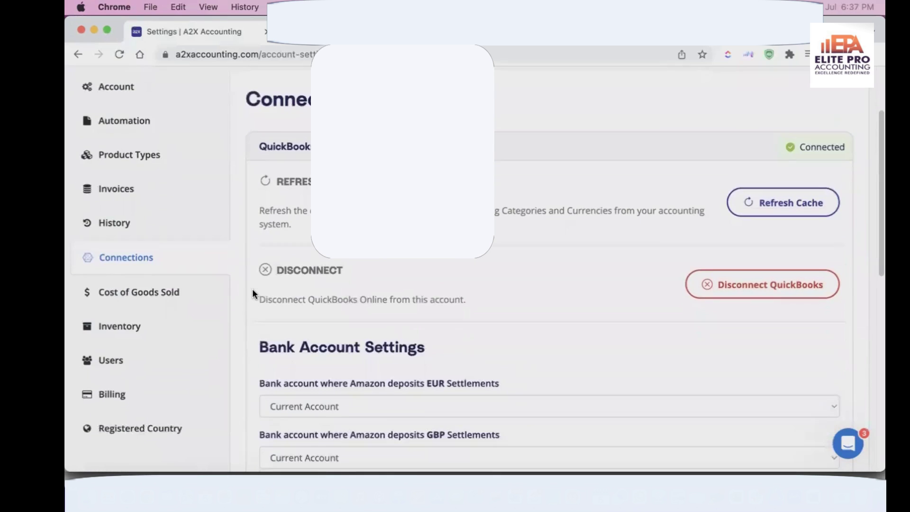
scroll(253, 288, "down", 2)
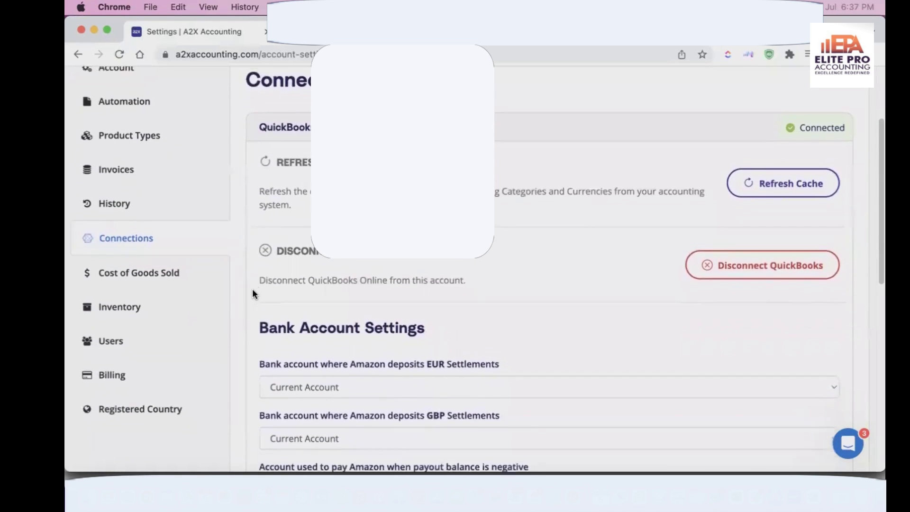
scroll(252, 293, "down", 1)
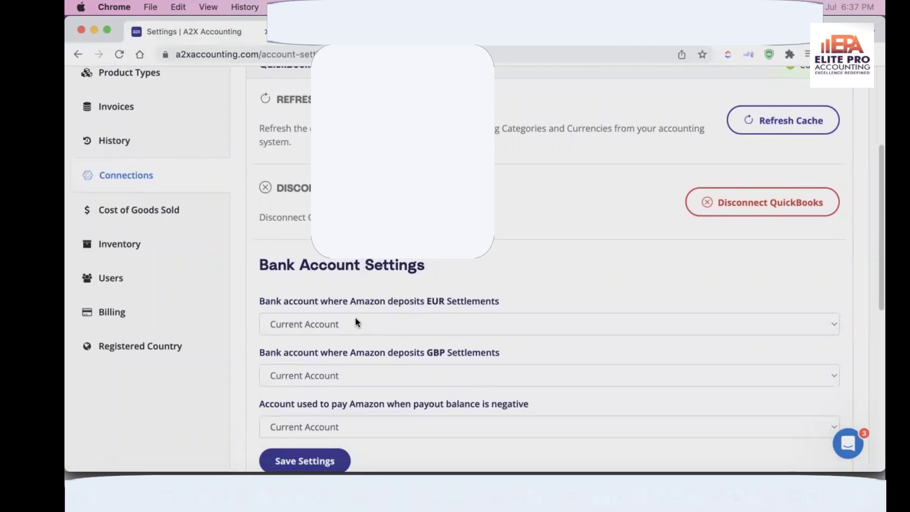
scroll(356, 322, "up", 5)
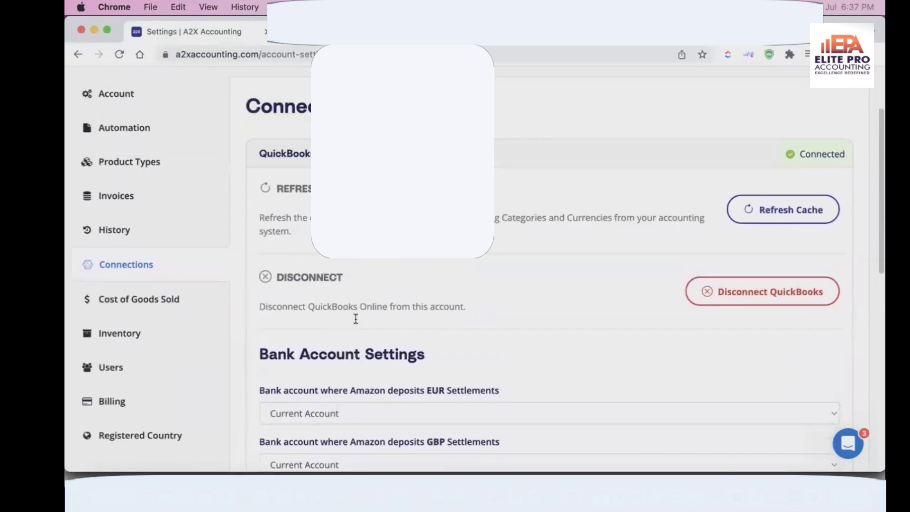
scroll(357, 322, "up", 1)
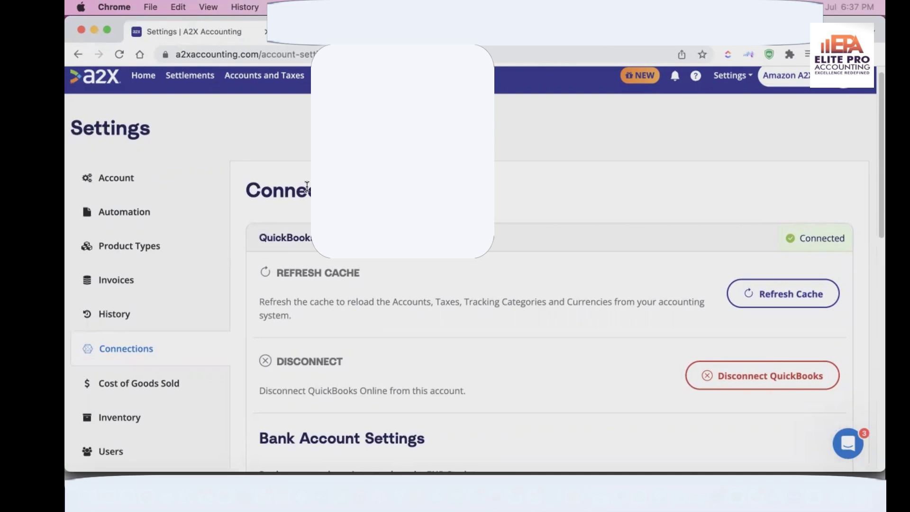
Go back to the A2X home dashboard and look over the connection statuses and latest settlements.
left_click(143, 76)
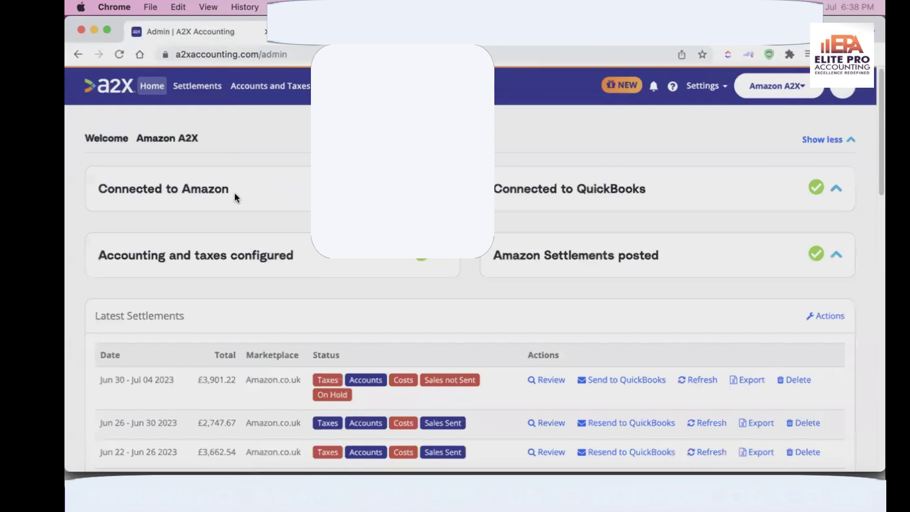
scroll(234, 193, "down", 2)
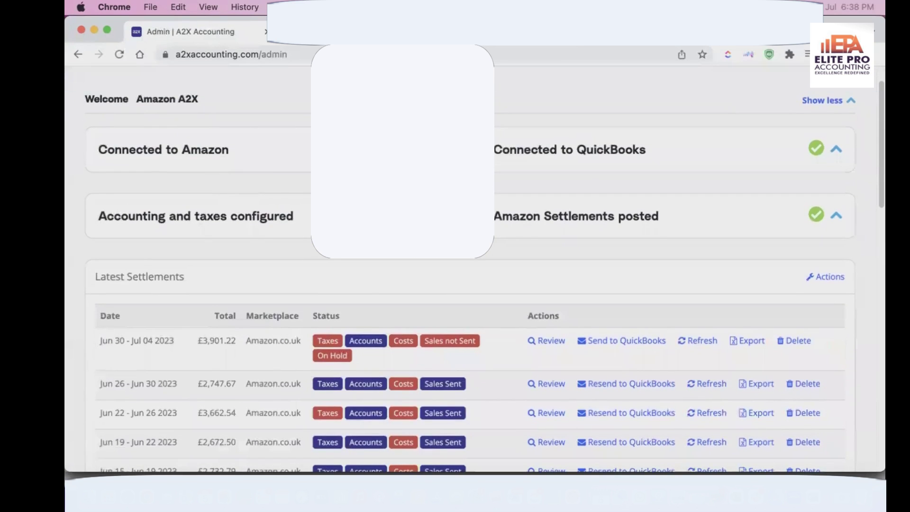
scroll(470, 269, "up", 2)
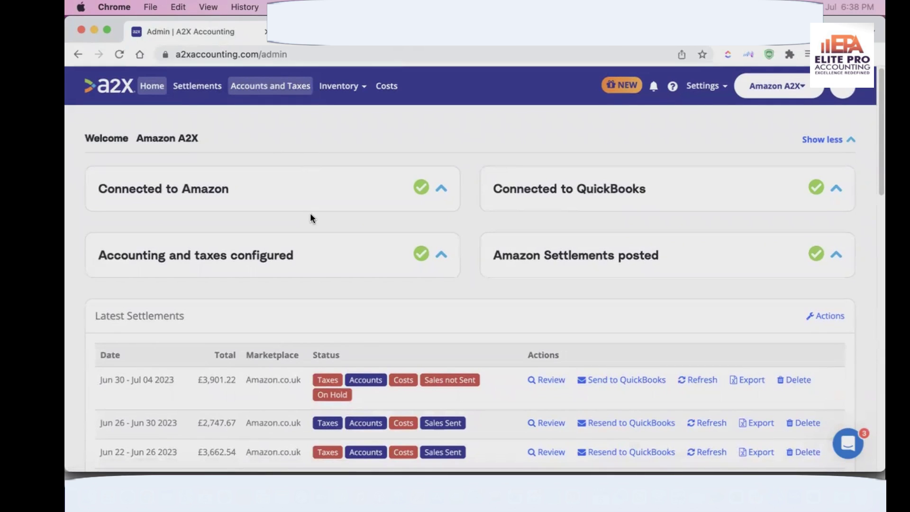
Open the Amazon account and tax rate mappings page and go to its Transaction Mappings section.
left_click(286, 89)
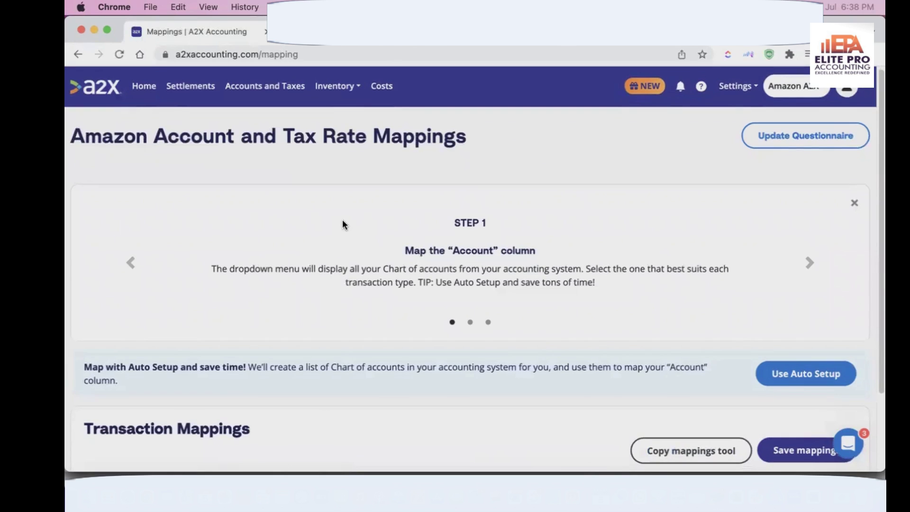
key("super+bracketleft")
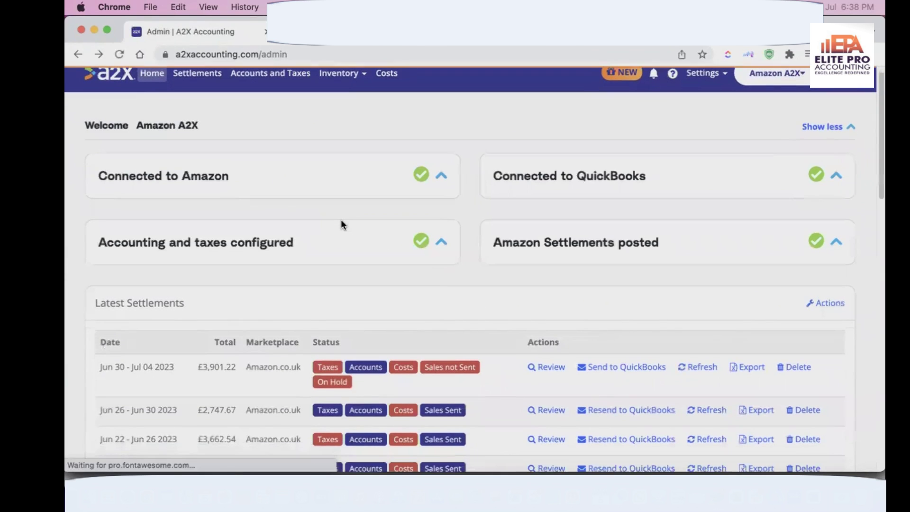
key("super+bracketright")
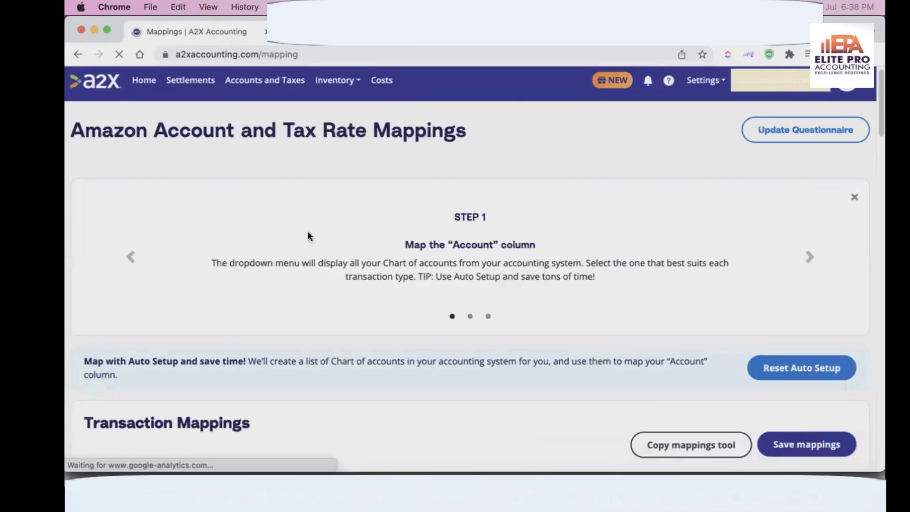
scroll(401, 216, "down", 3)
scroll(401, 216, "down", 2)
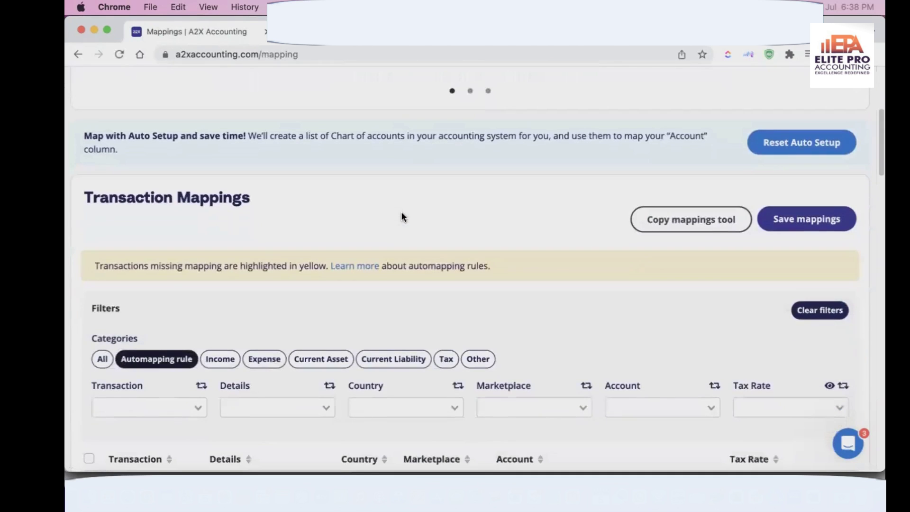
Review the automapping rules for promotions and refunds, comparing their countries, accounts and tax rates.
scroll(401, 216, "down", 6)
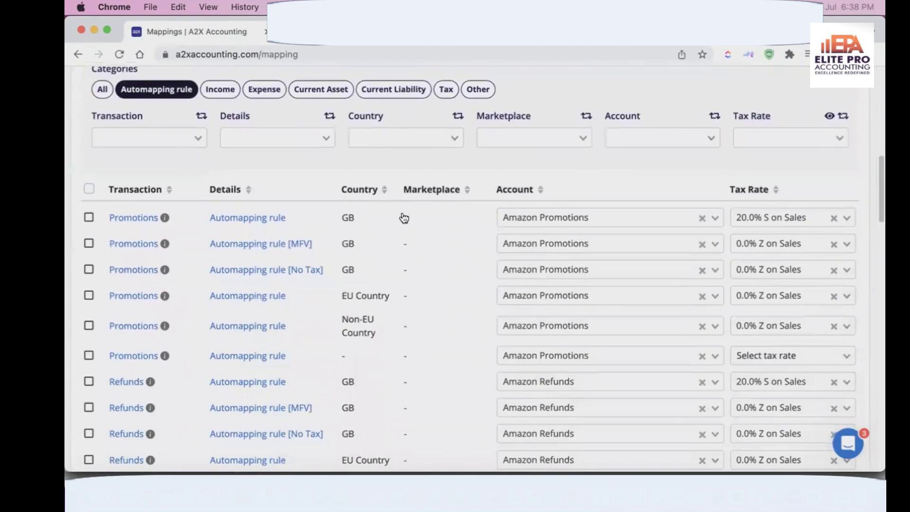
scroll(402, 218, "up", 1)
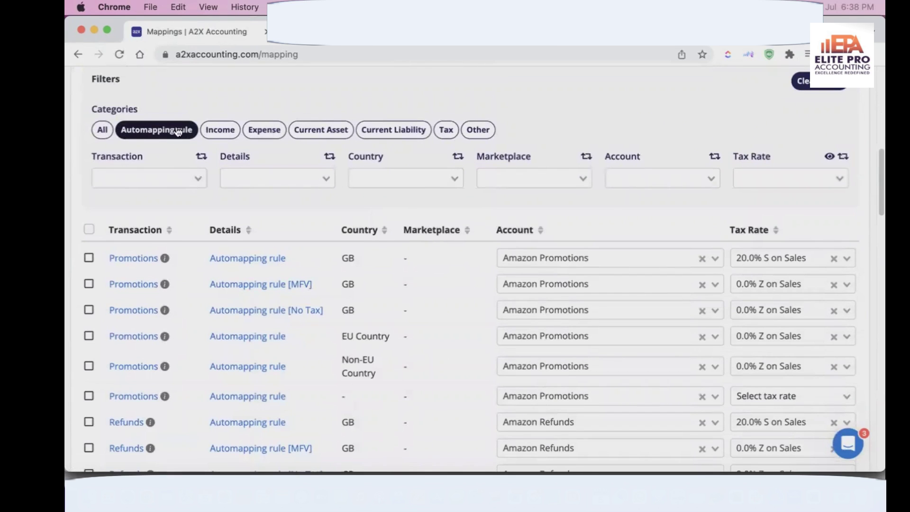
scroll(149, 145, "up", 1)
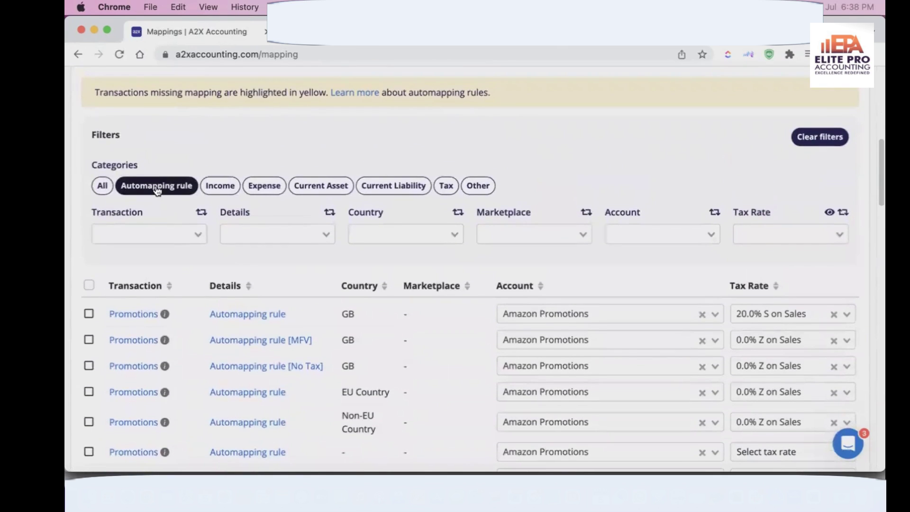
scroll(537, 235, "down", 2)
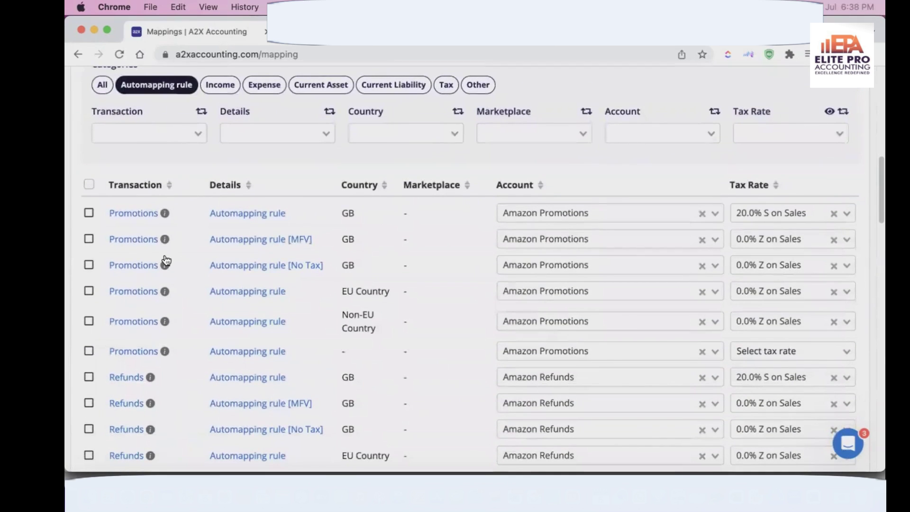
scroll(165, 260, "down", 1)
mouse_move(164, 258)
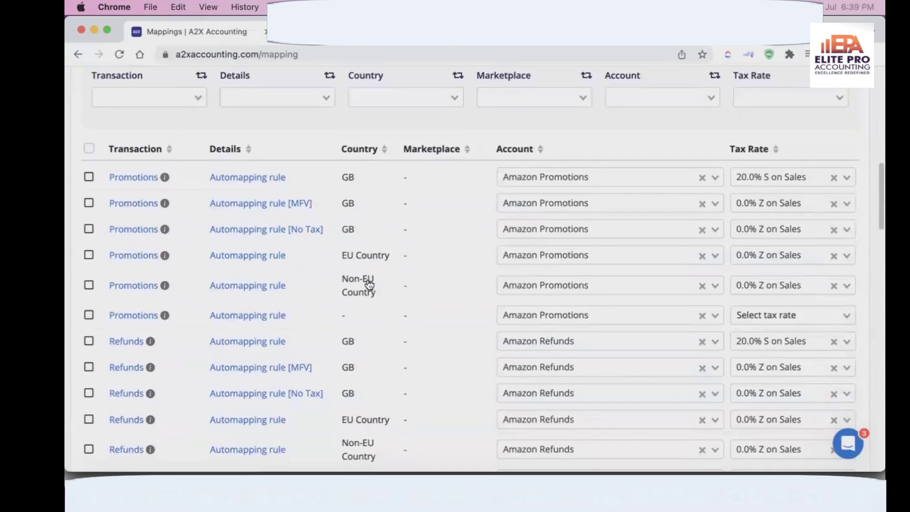
scroll(367, 282, "up", 3)
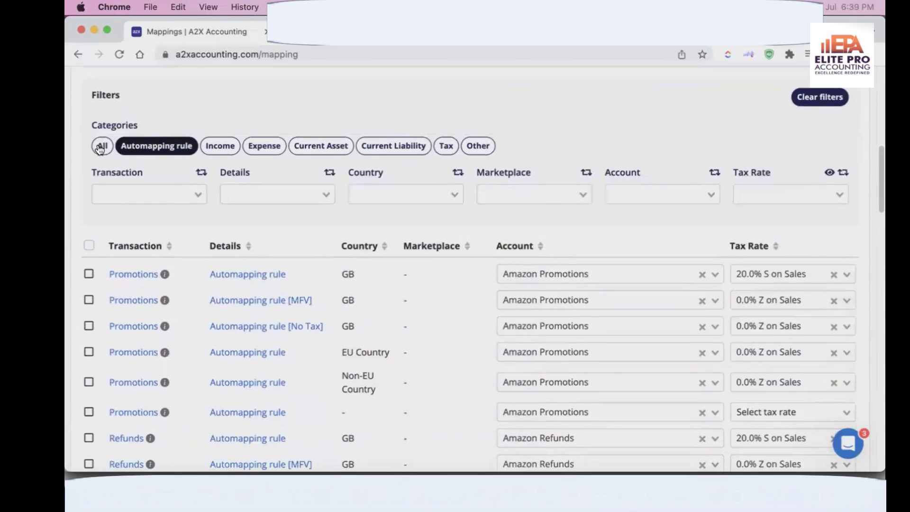
Show all mapping categories and look through the promotions transactions with their marketplaces, accounts and tax rates.
left_click(102, 147)
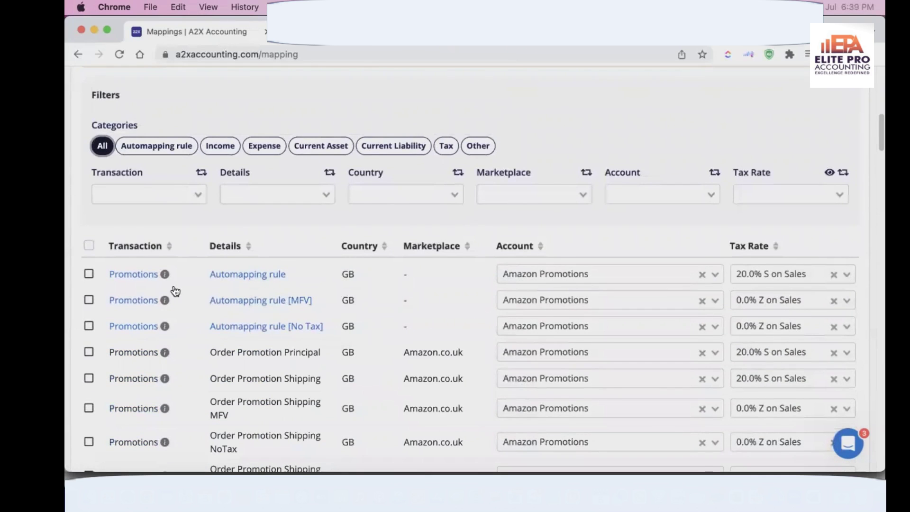
scroll(174, 290, "down", 2)
scroll(578, 345, "down", 1)
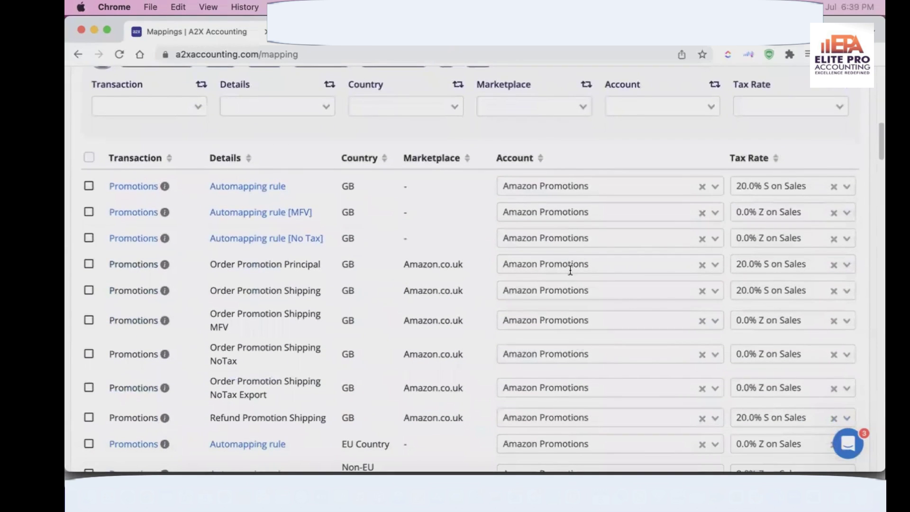
scroll(570, 270, "down", 1)
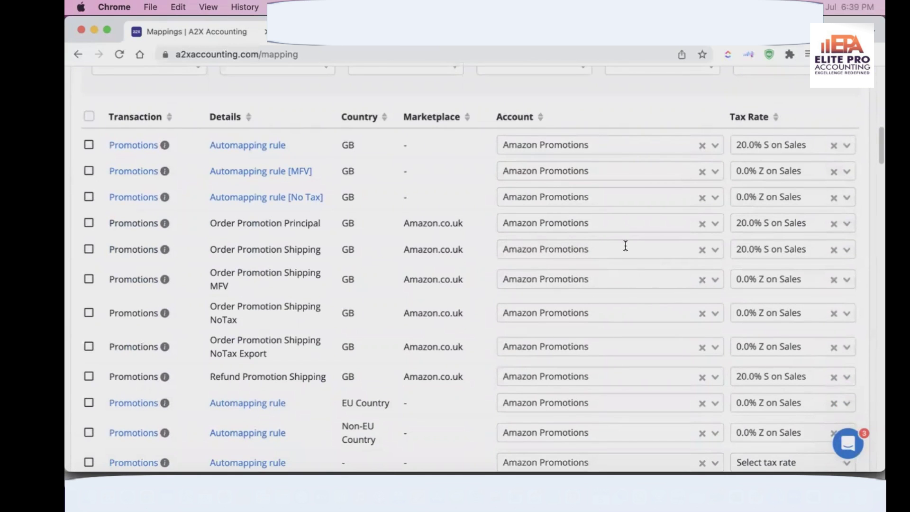
scroll(636, 277, "down", 2)
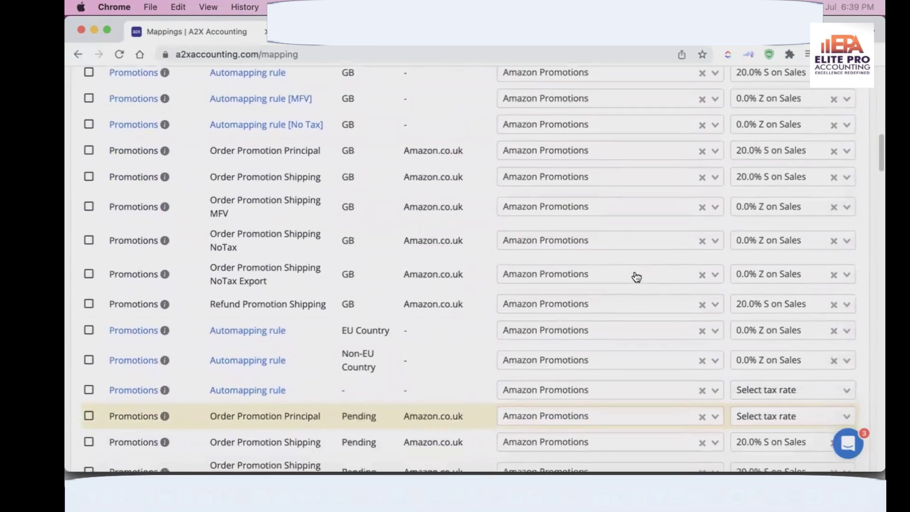
Set the tax rate of the highlighted pending Order Promotion Principal transaction to 20.0% S on Sales.
scroll(636, 277, "down", 2)
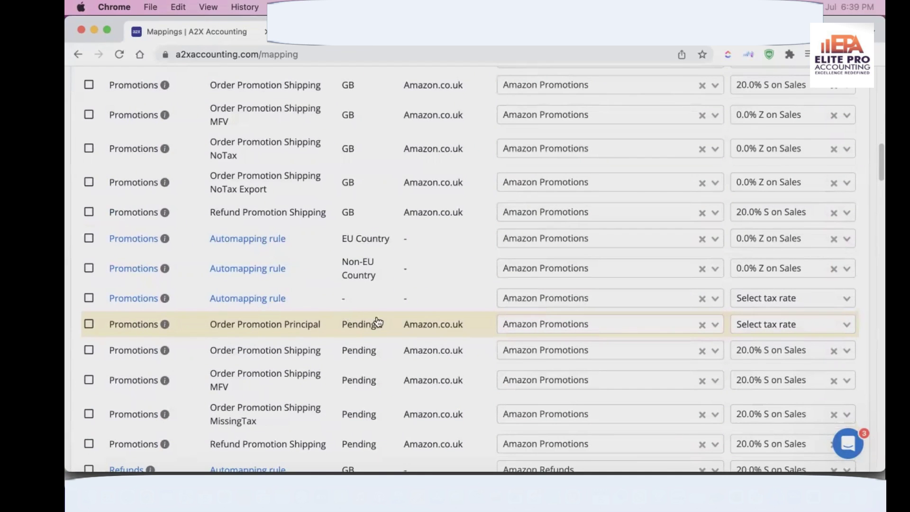
left_click(798, 325)
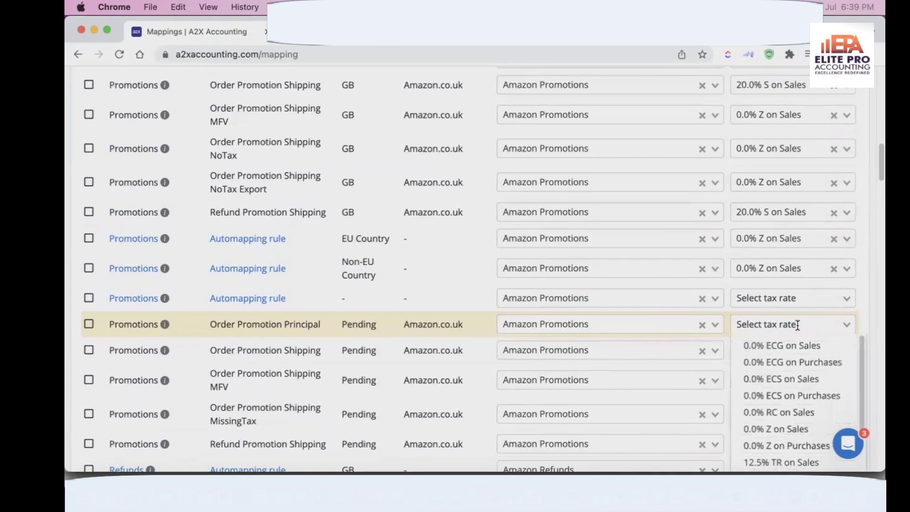
type("20")
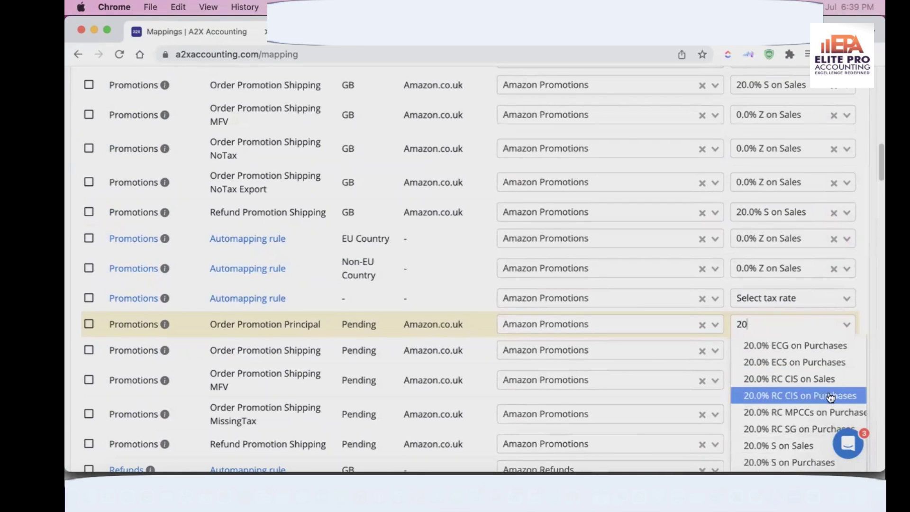
scroll(831, 399, "down", 3)
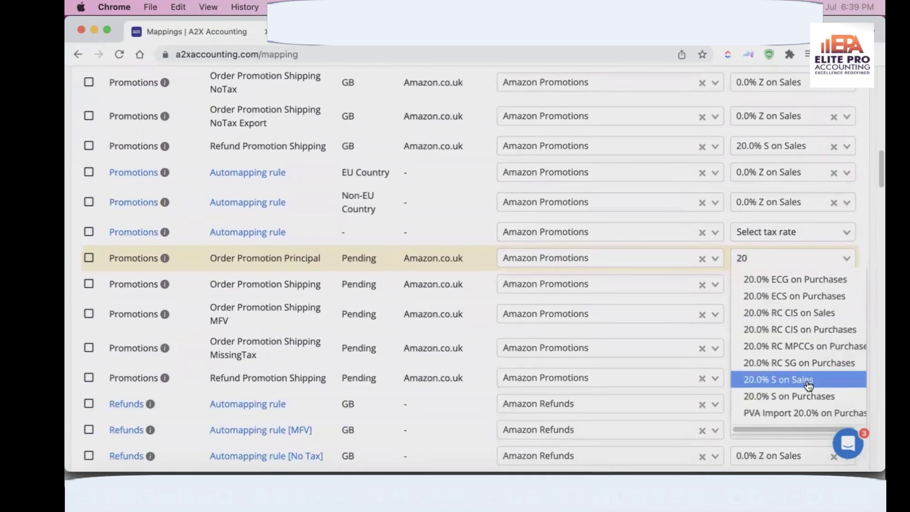
left_click(808, 382)
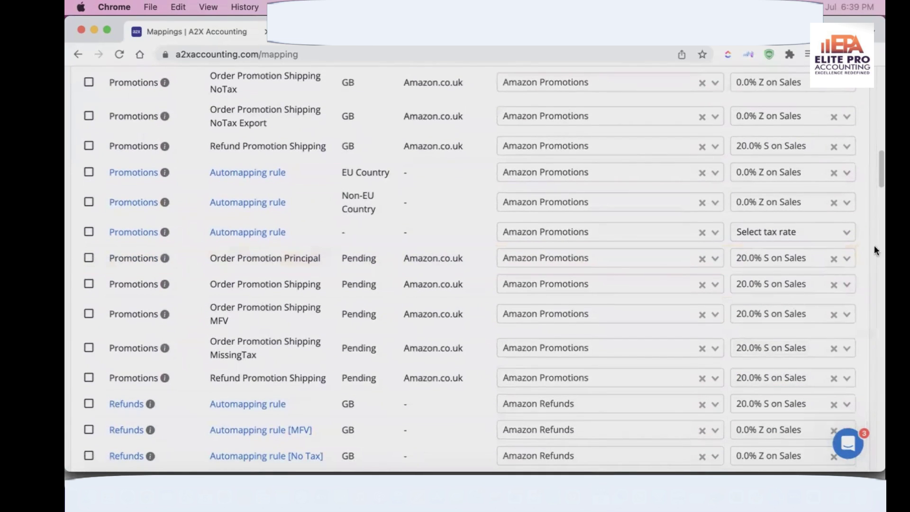
Review the tax rates mapped to the promotions transactions for GB, EU, non-EU and pending countries.
scroll(614, 227, "up", 5)
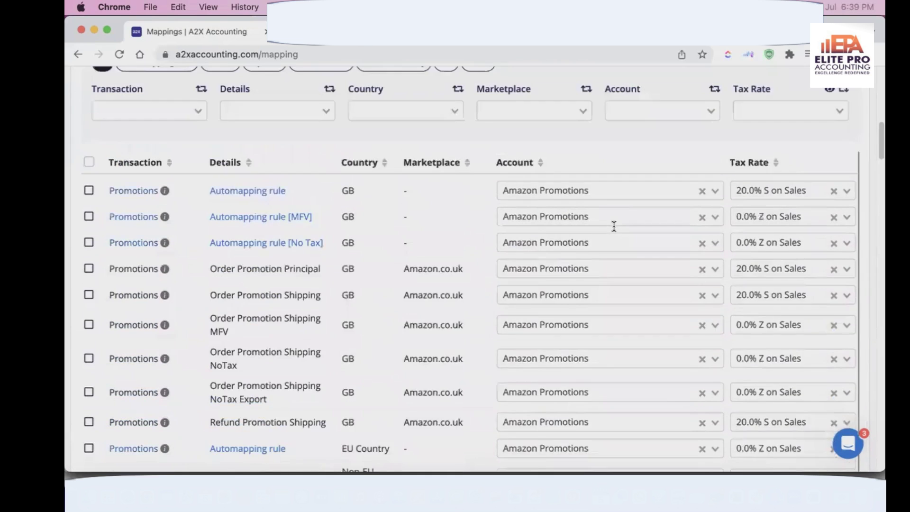
scroll(614, 226, "up", 1)
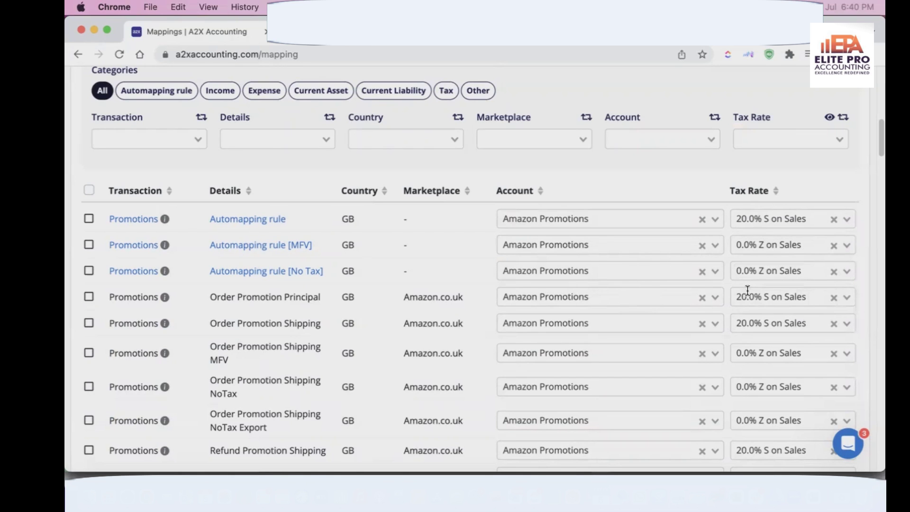
scroll(748, 290, "down", 5)
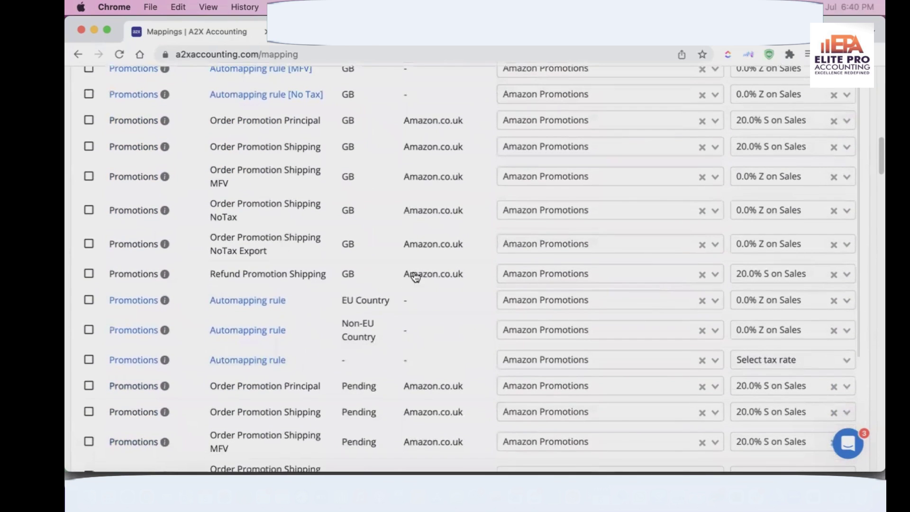
scroll(358, 273, "up", 1)
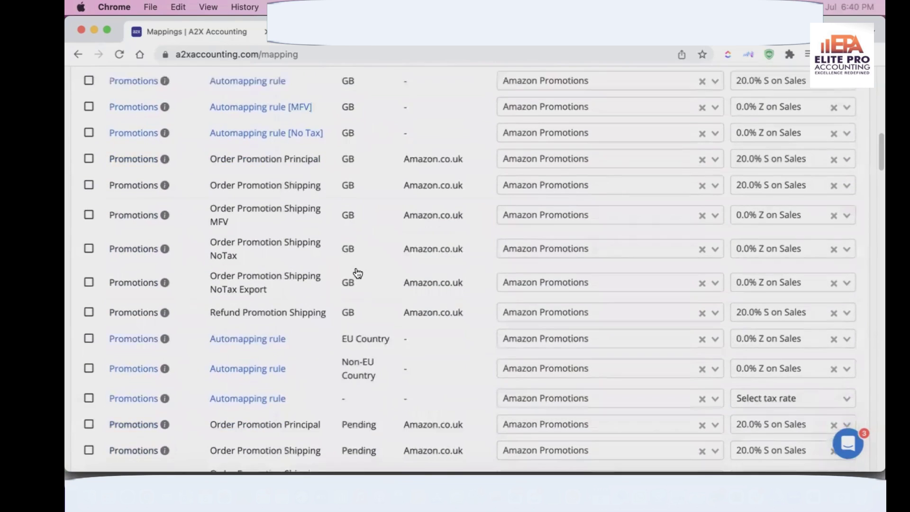
scroll(358, 273, "up", 1)
scroll(358, 273, "down", 5)
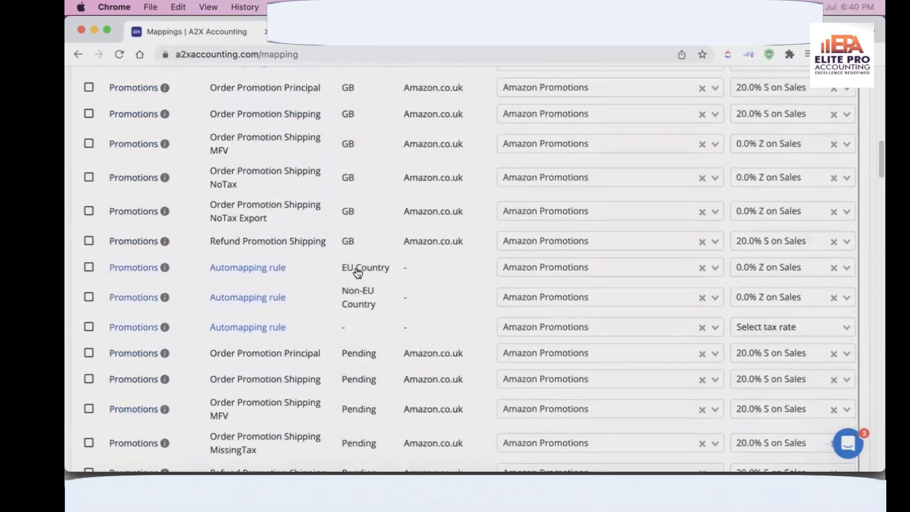
Examine the refunds transactions, including the MFV, NoTax and NoTax Export variants, with their mapped accounts and tax rates.
scroll(358, 273, "down", 6)
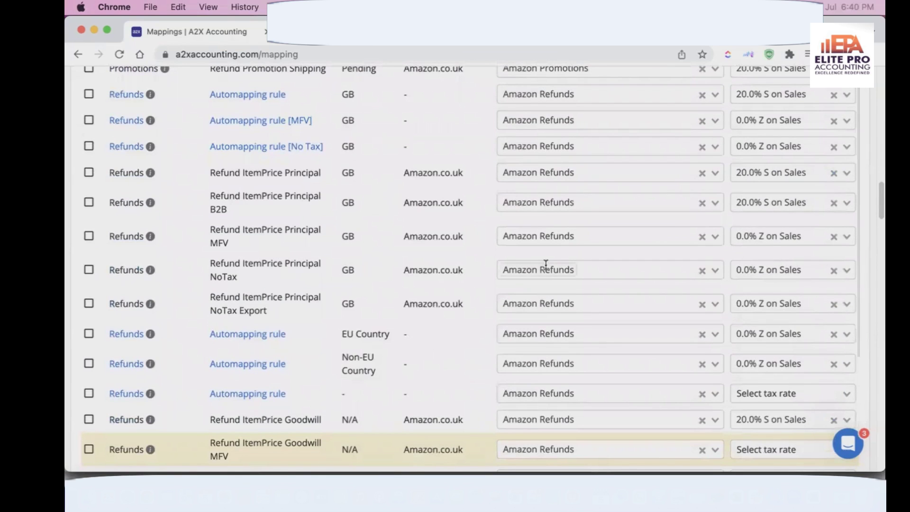
scroll(522, 265, "down", 1)
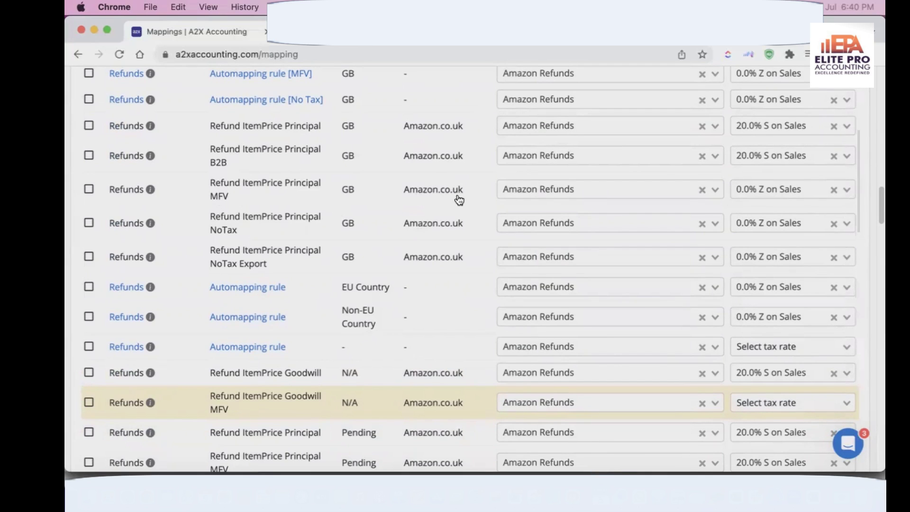
scroll(284, 197, "up", 5)
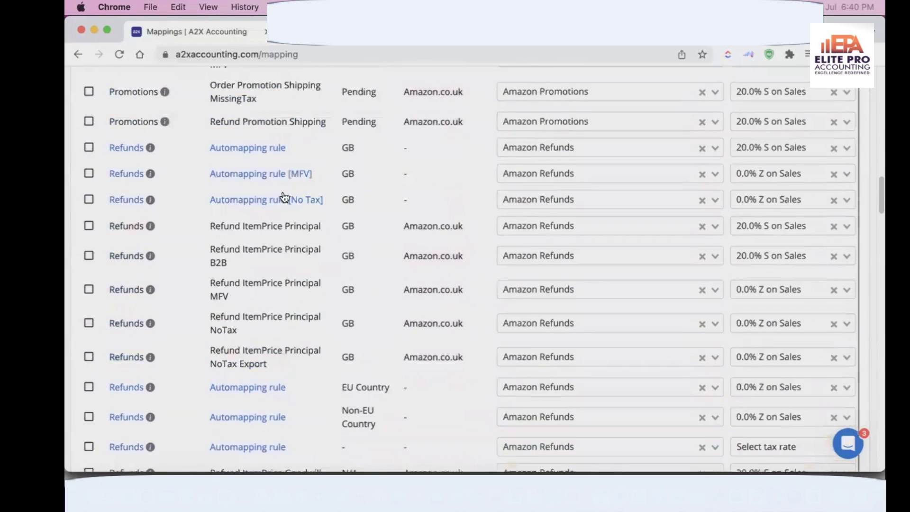
scroll(284, 197, "down", 1)
scroll(285, 197, "down", 2)
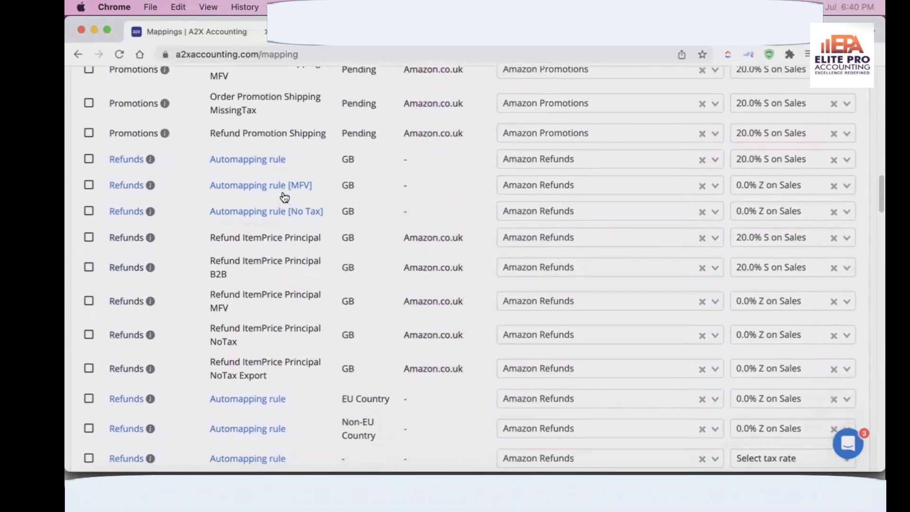
scroll(281, 237, "down", 3)
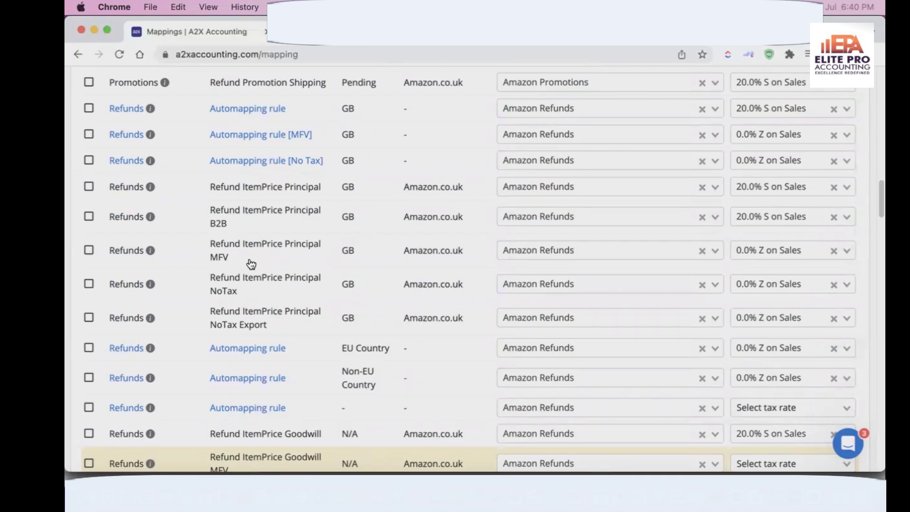
scroll(251, 263, "up", 2)
scroll(251, 264, "up", 10)
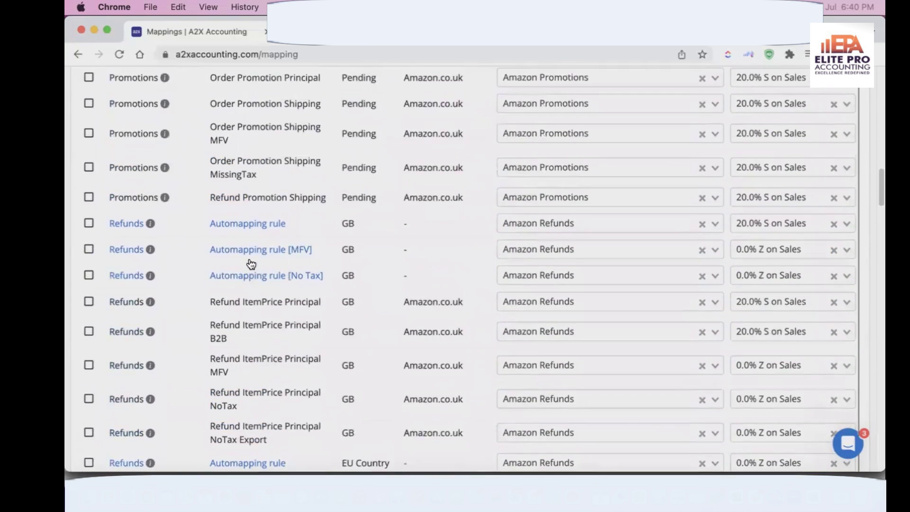
Look over the Transaction Mappings section and its promotions and refunds rows again, ending at the category filters.
scroll(250, 263, "up", 18)
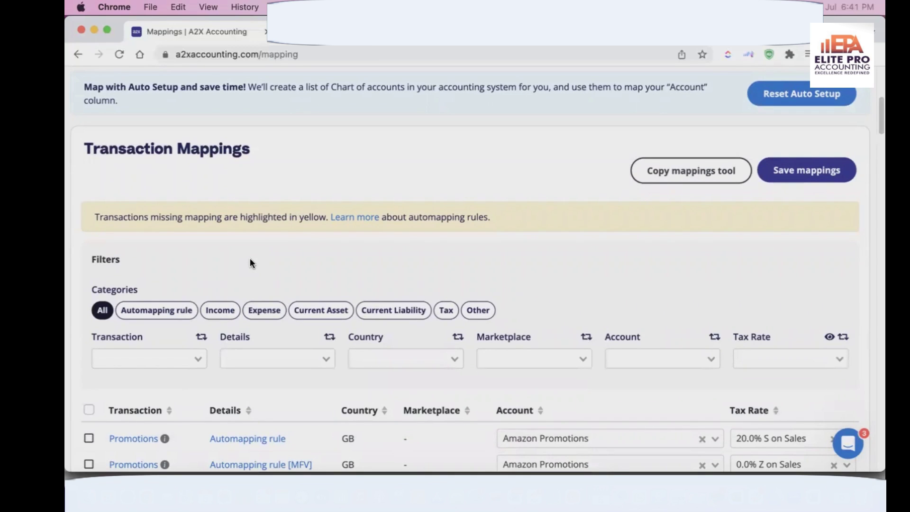
scroll(250, 264, "up", 2)
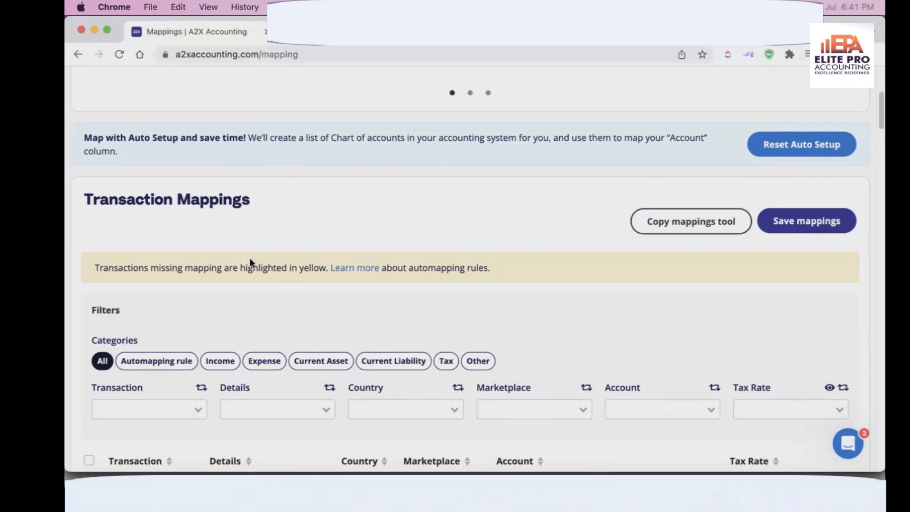
scroll(286, 329, "down", 10)
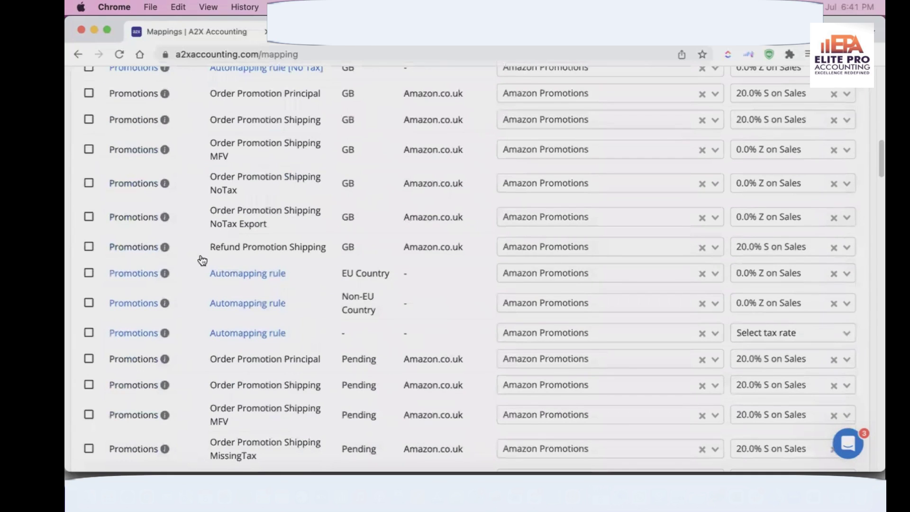
scroll(451, 291, "down", 3)
scroll(455, 292, "down", 3)
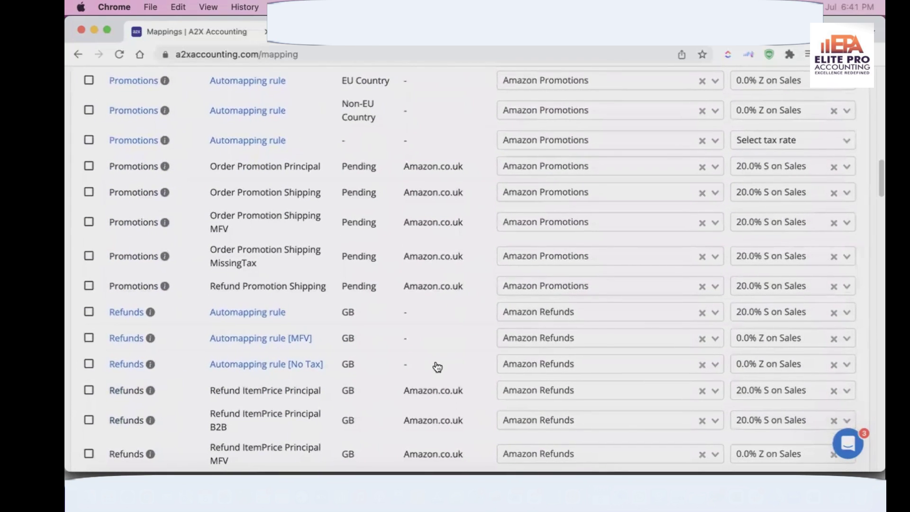
scroll(436, 368, "down", 3)
scroll(437, 368, "up", 15)
scroll(437, 366, "up", 2)
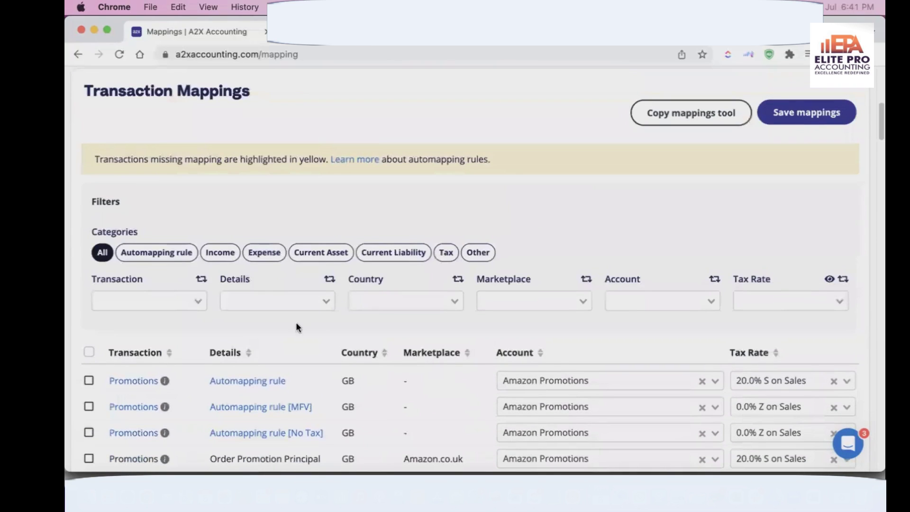
Filter the transaction mappings by the Automapping rule category, and restore the view of all categories.
left_click(188, 253)
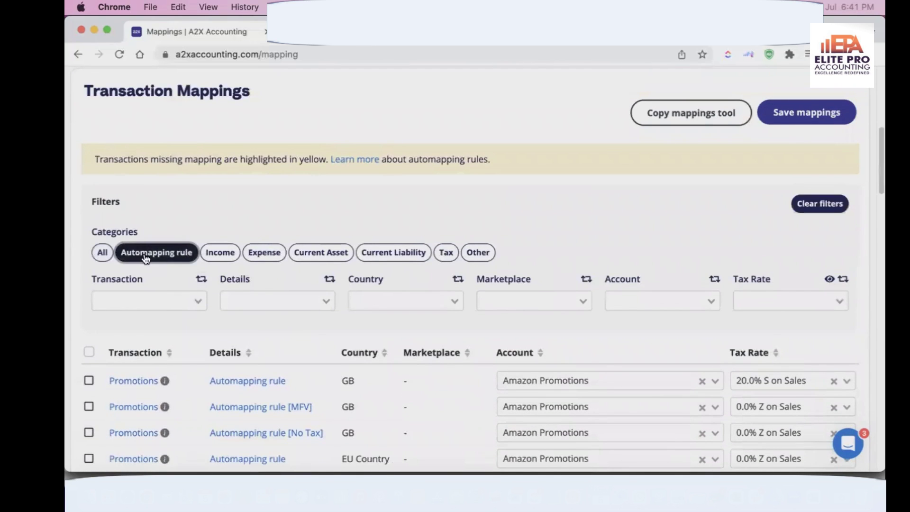
scroll(228, 264, "down", 4)
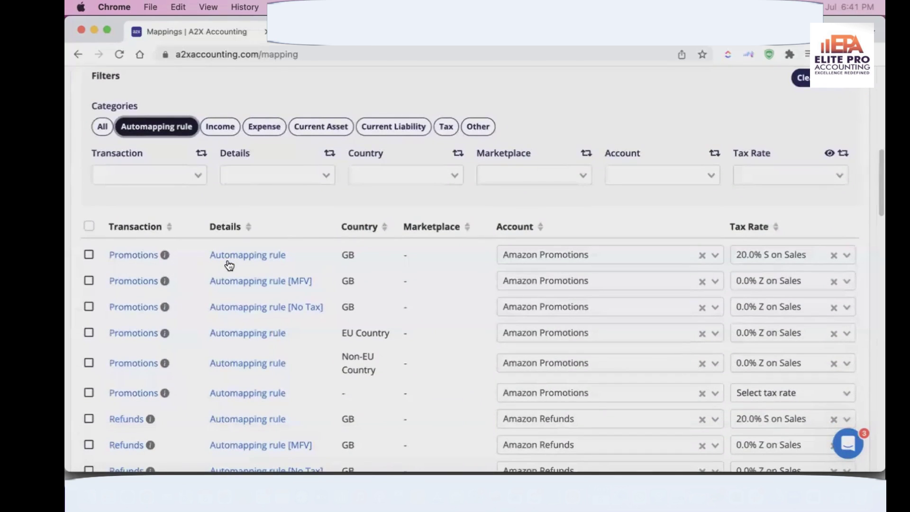
left_click(103, 126)
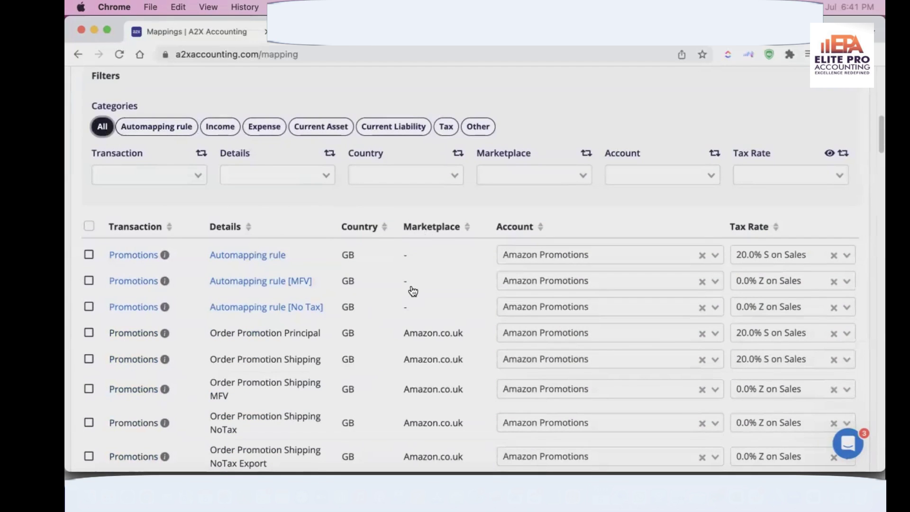
Review the promotions mappings for the GB, EU, non-EU and pending countries, down to the first refunds rules.
scroll(413, 291, "down", 3)
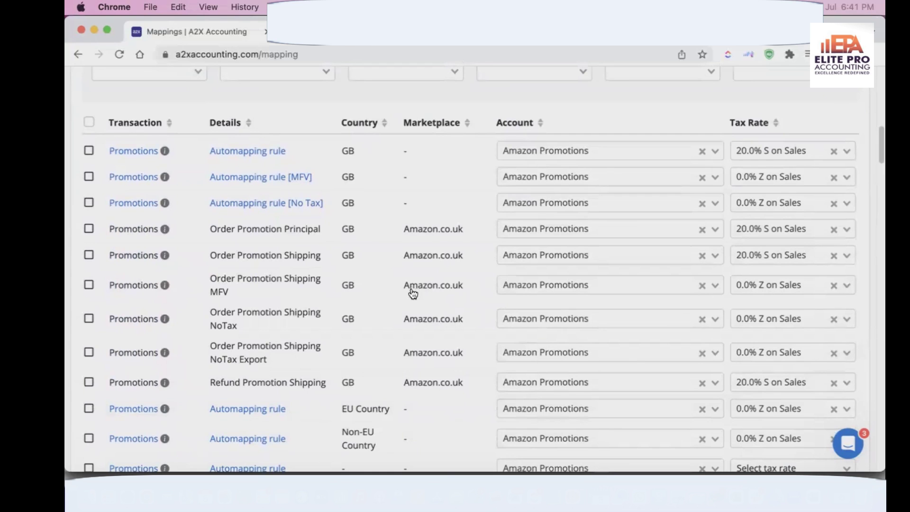
scroll(306, 327, "down", 3)
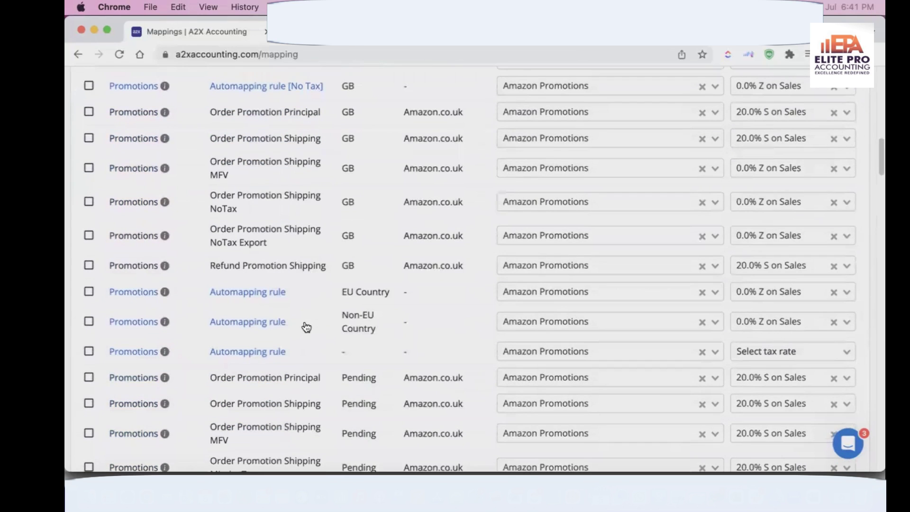
scroll(306, 327, "down", 2)
scroll(306, 327, "up", 1)
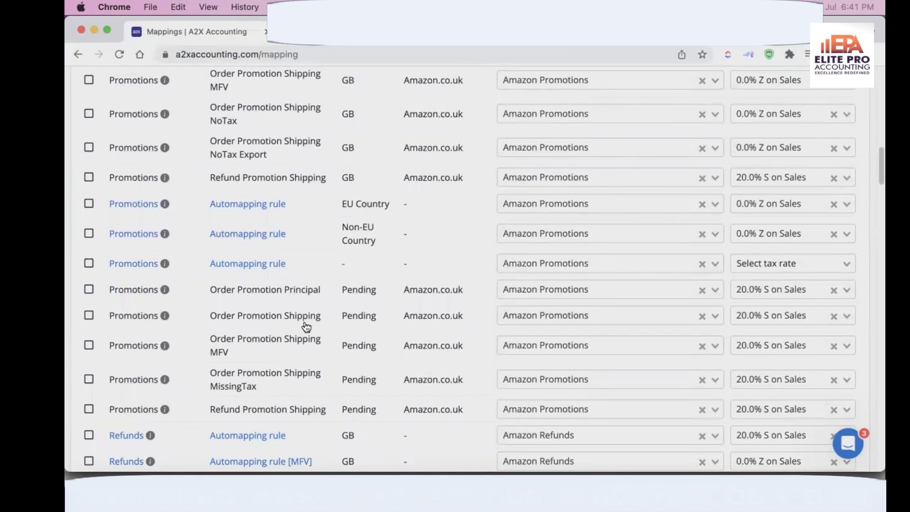
scroll(306, 326, "up", 10)
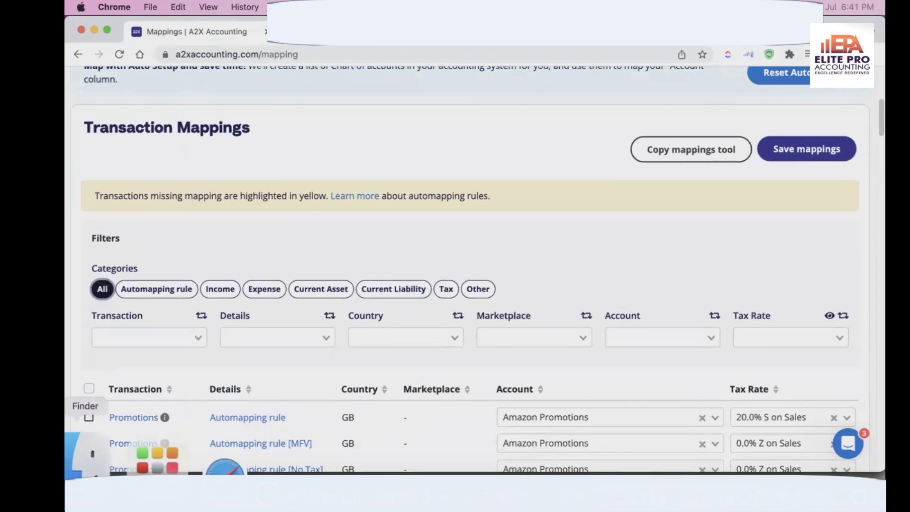
Switch to Finder, preview the desktop file Screenshot 2023-07-05 at 6.12.25 PM with the Amazon account activity, and return to the A2X mappings in Chrome.
key("super+Tab")
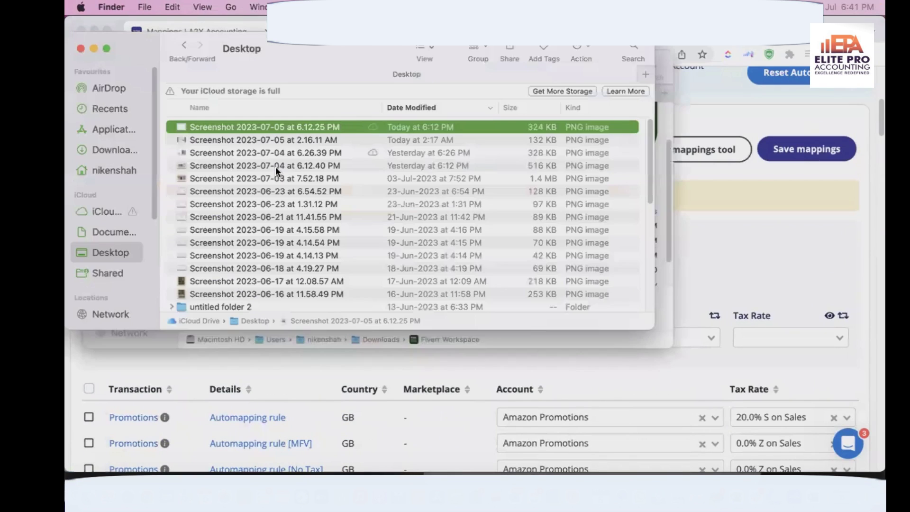
key("space")
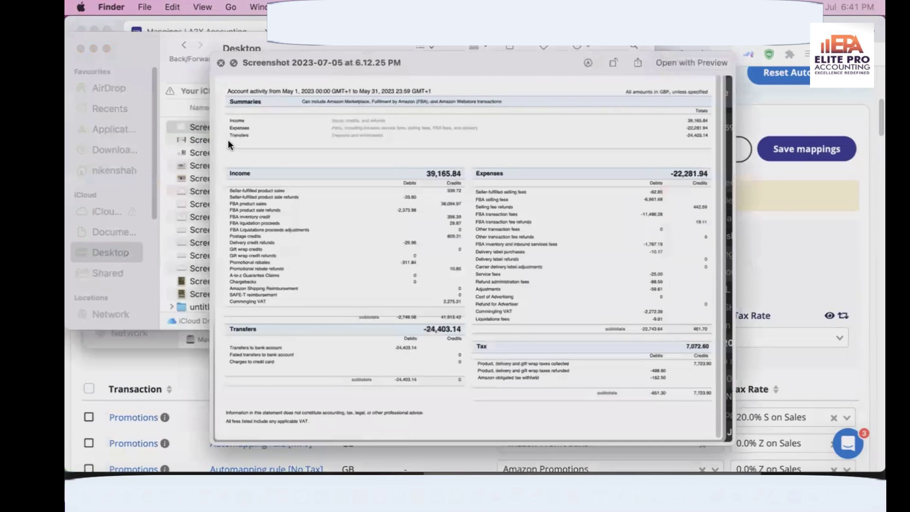
left_click_drag(266, 56, 174, 45)
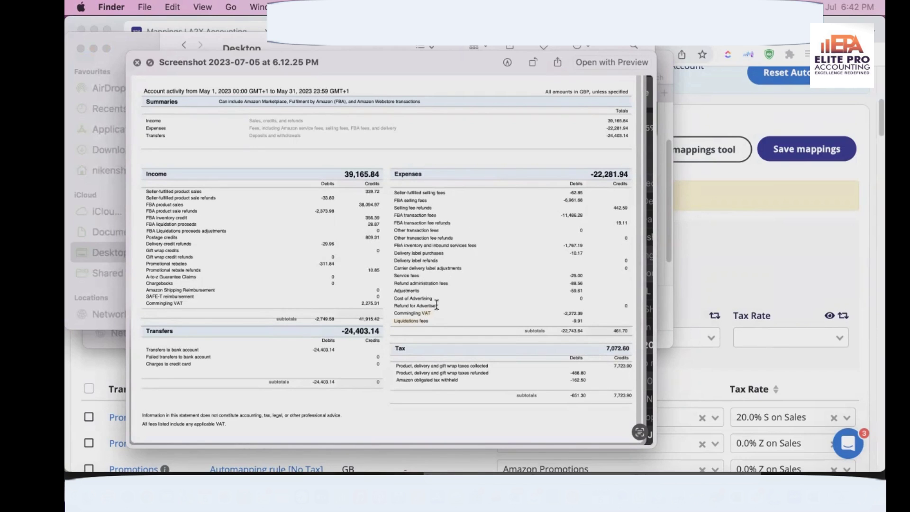
left_click(719, 285)
Compare the promotions automapping rules with the Amazon.co.uk order promotion rows, including their accounts and tax rates.
scroll(278, 375, "down", 2)
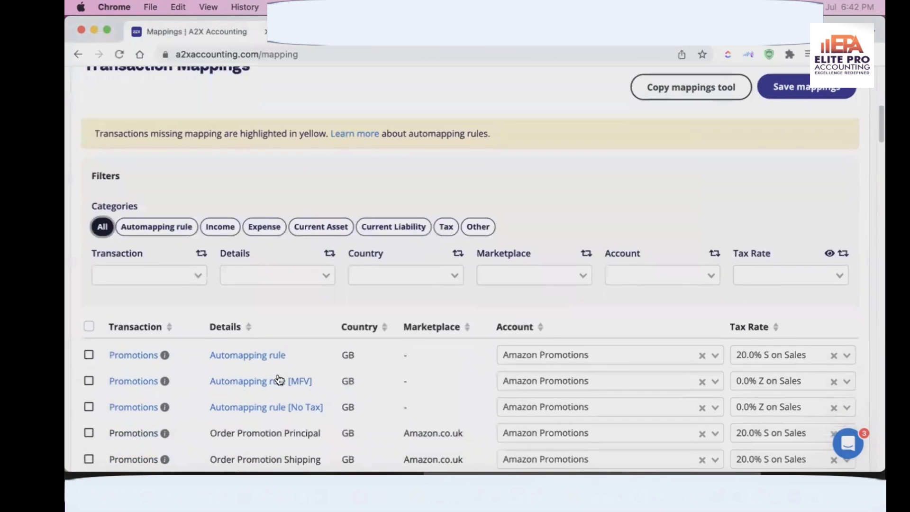
scroll(270, 339, "down", 3)
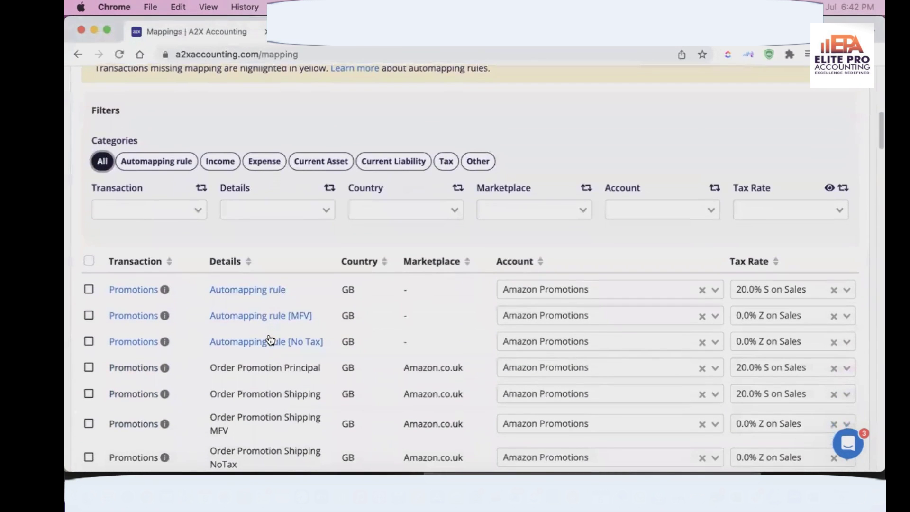
scroll(268, 339, "down", 3)
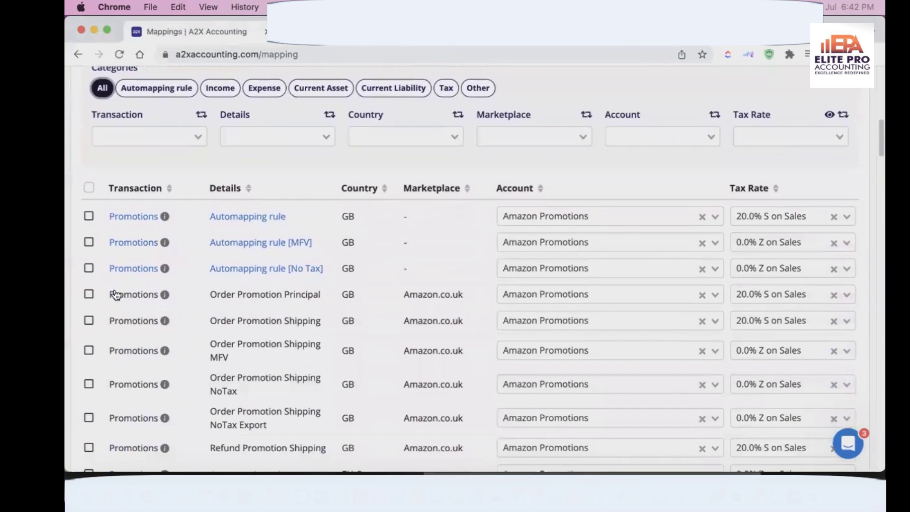
scroll(128, 205, "up", 3)
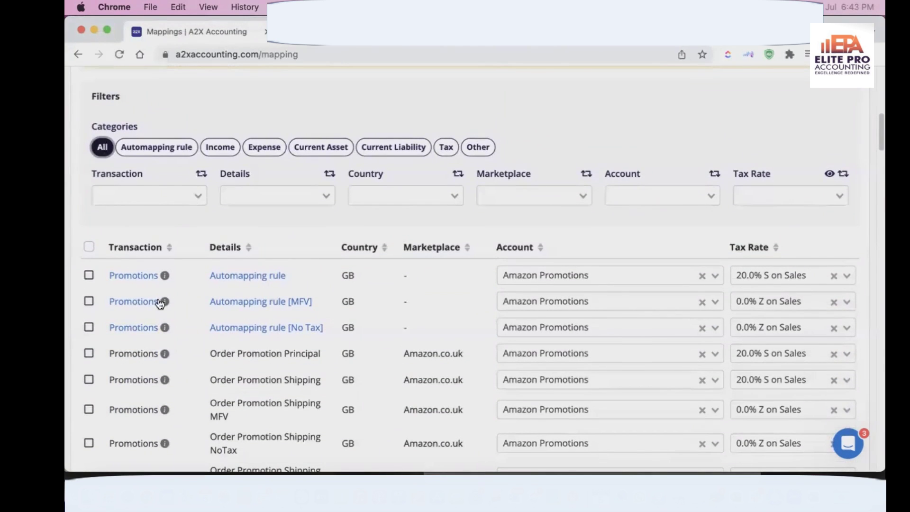
scroll(371, 402, "down", 3)
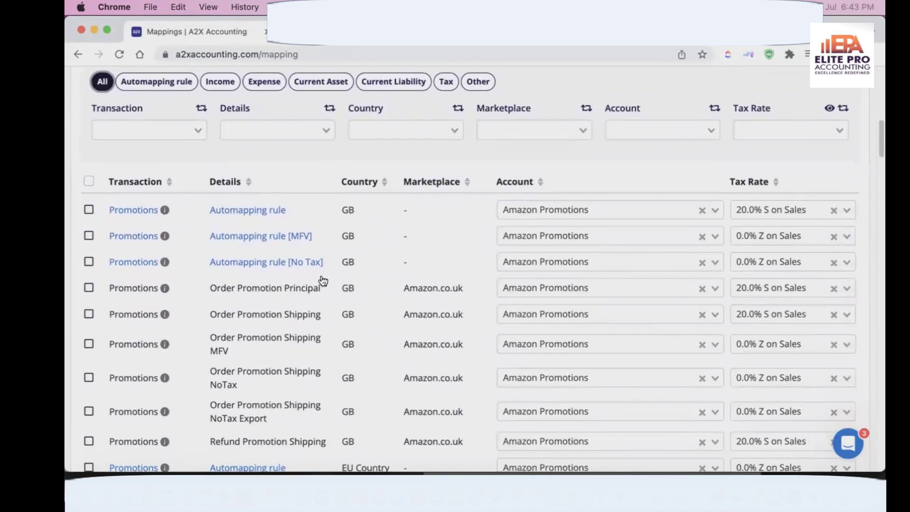
scroll(367, 262, "down", 3)
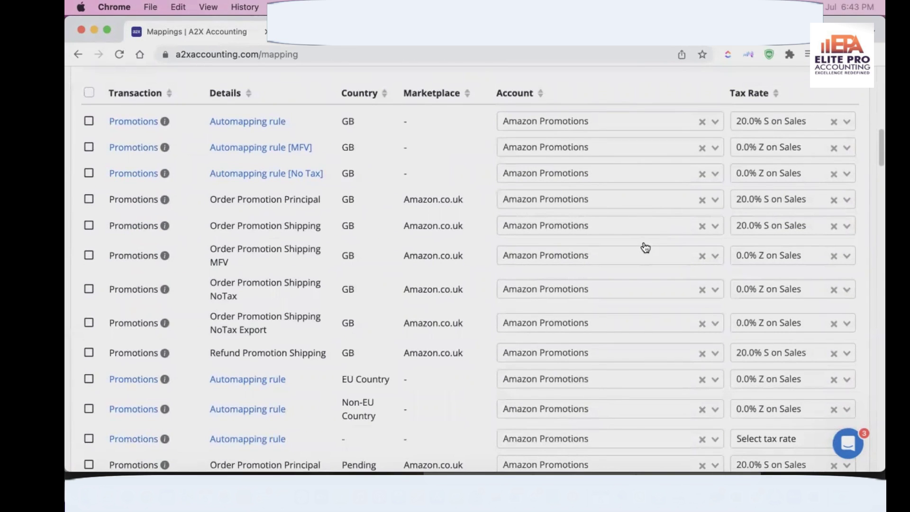
Open the Settlements page and look over the recent settlements with their totals and statuses.
scroll(645, 248, "up", 10)
scroll(643, 250, "up", 5)
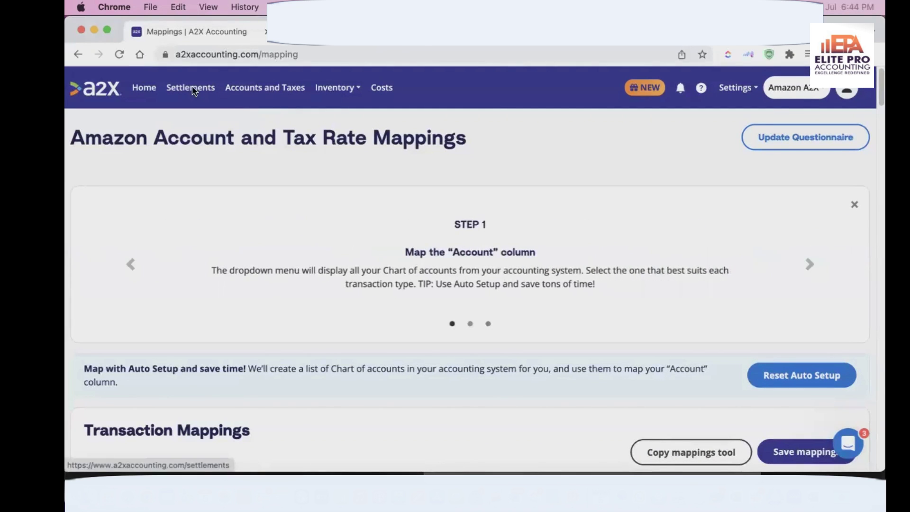
left_click(212, 89)
left_click(507, 225)
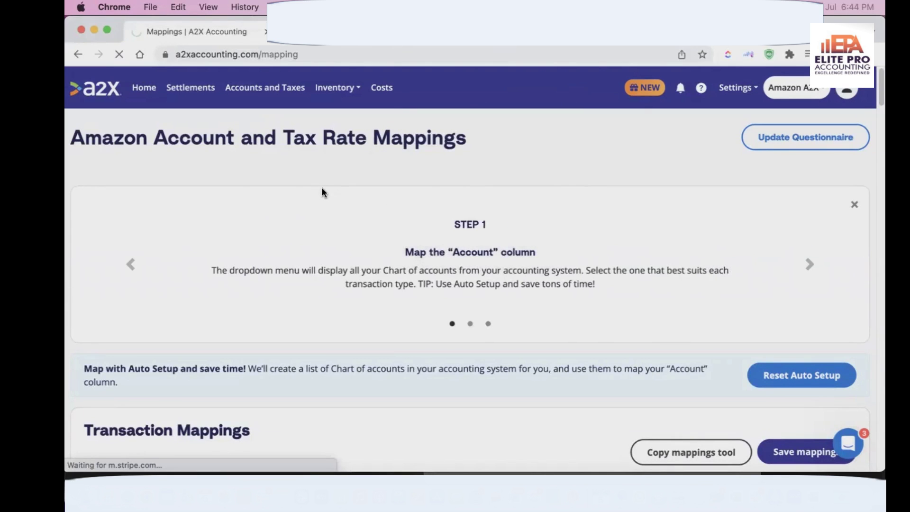
scroll(324, 192, "down", 5)
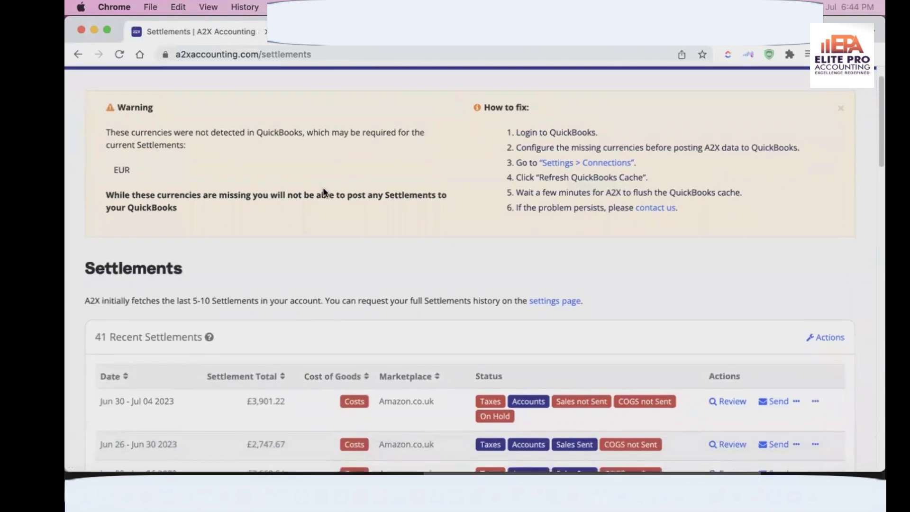
scroll(323, 190, "down", 4)
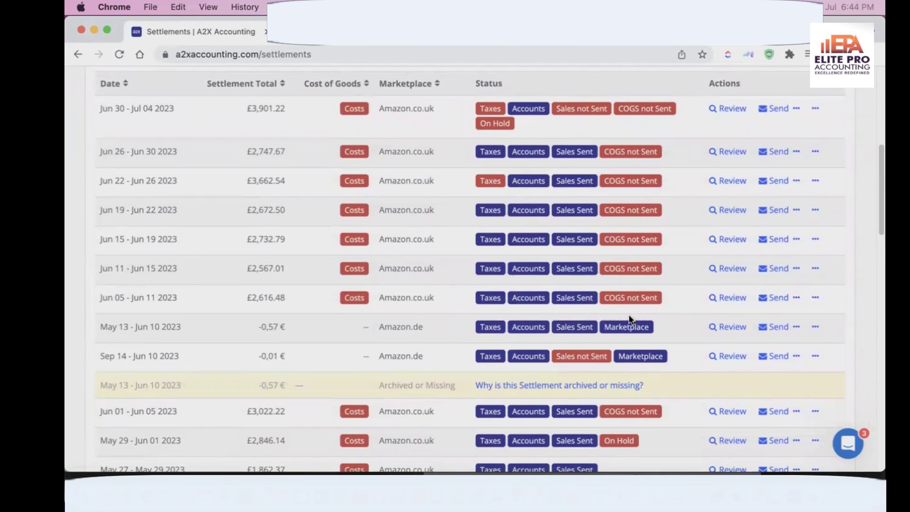
Inspect the On Hold status, the additional actions and the settlement total of the Jun 30 - Jul 04 2023 settlement.
mouse_move(583, 149)
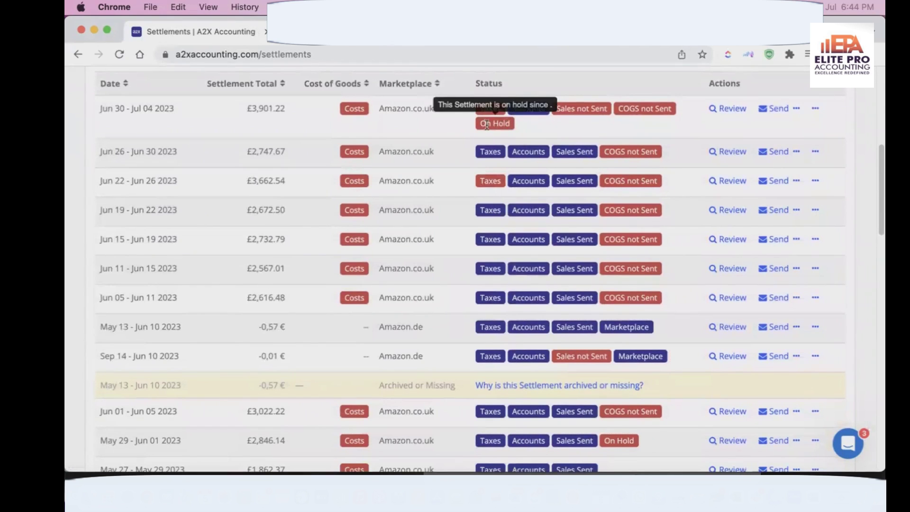
left_click(816, 109)
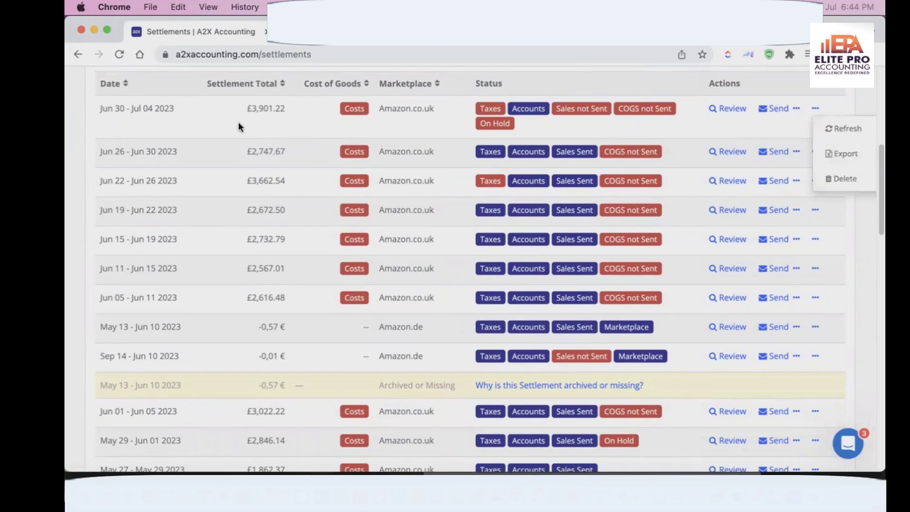
scroll(238, 125, "up", 2)
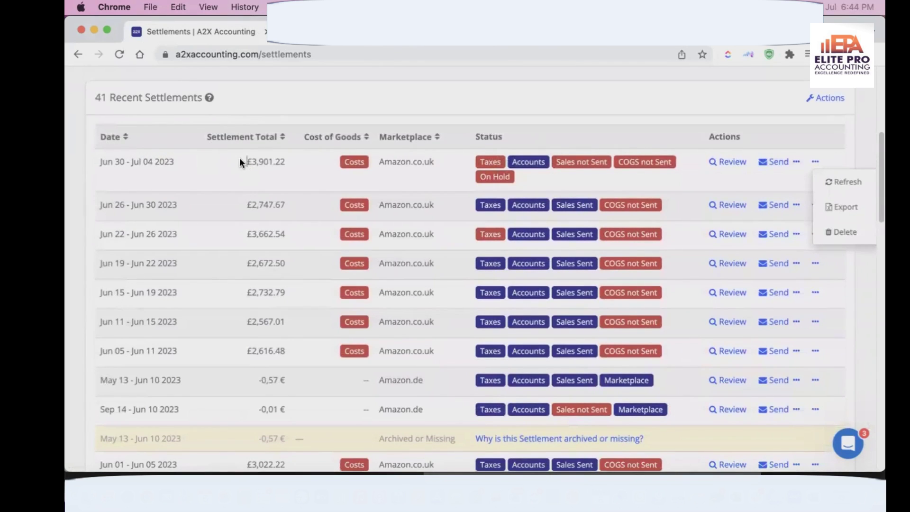
left_click_drag(241, 160, 282, 161)
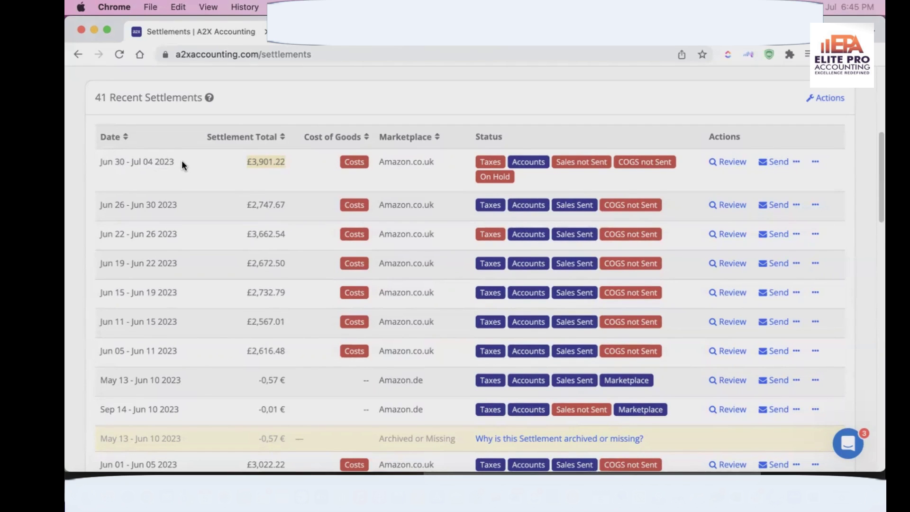
mouse_move(177, 164)
scroll(276, 166, "up", 2)
scroll(276, 167, "down", 3)
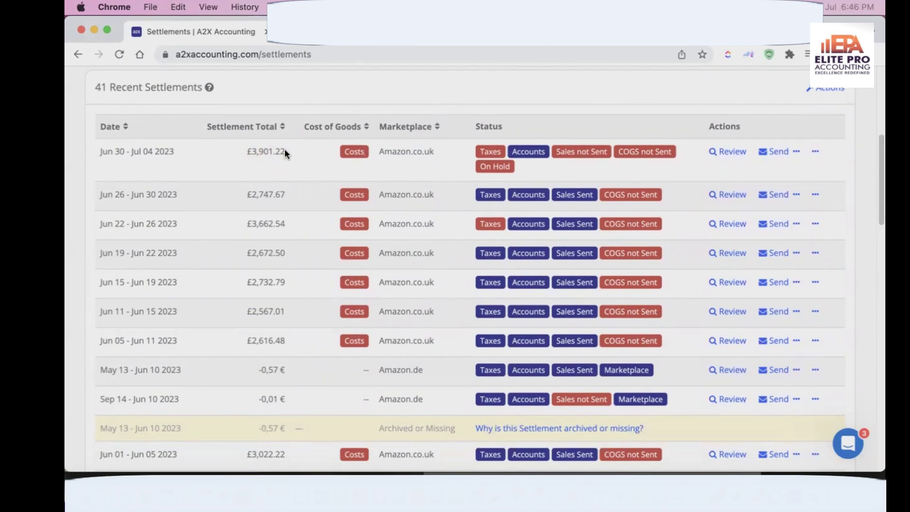
double_click(267, 152)
Open the Inventory Monthly Summary showing the month-end inventory valuation reports.
scroll(247, 152, "up", 10)
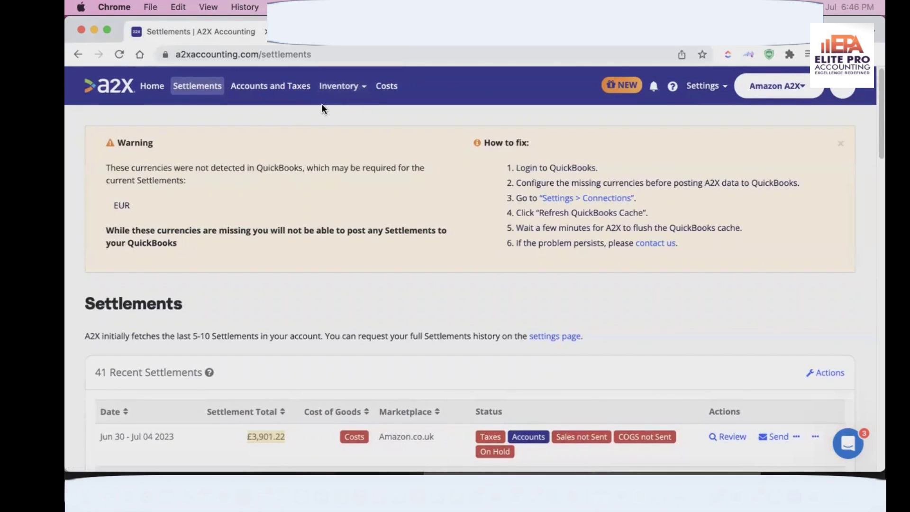
left_click(346, 94)
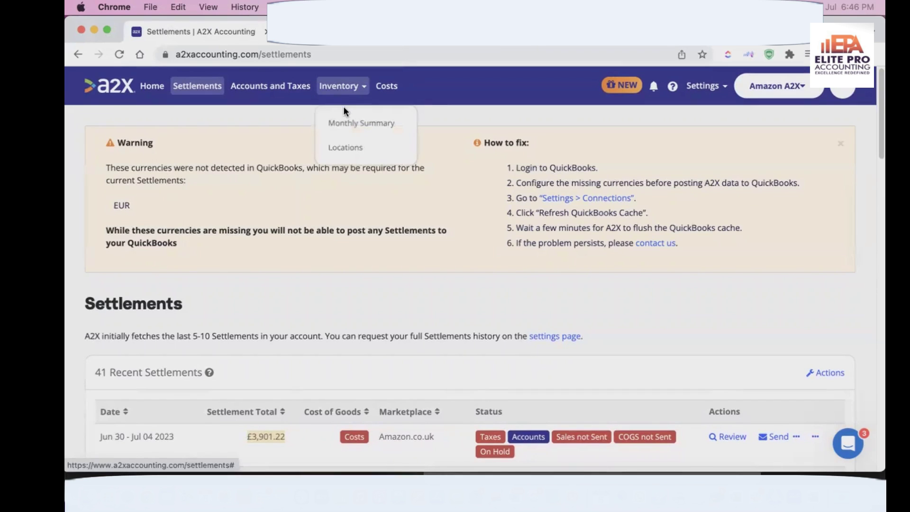
left_click(344, 130)
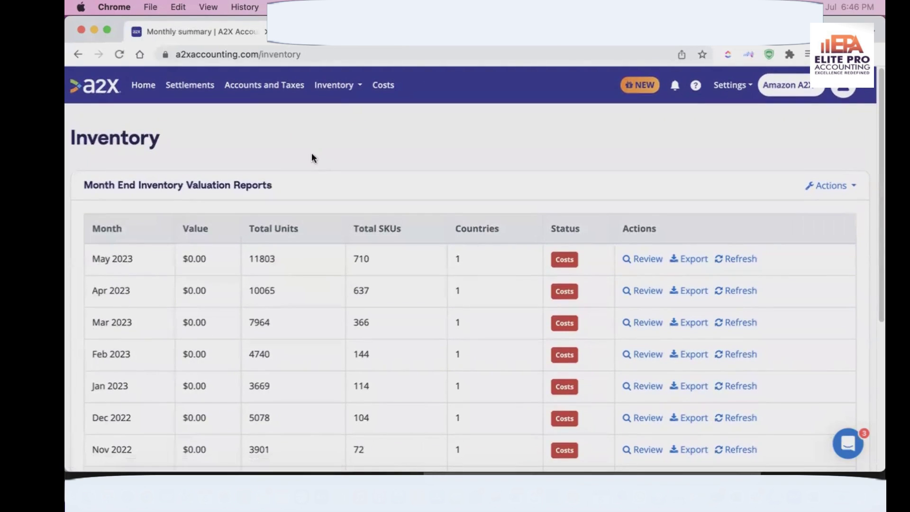
Open the Costs page and cancel the ClickUp helper installation prompt.
left_click(349, 94)
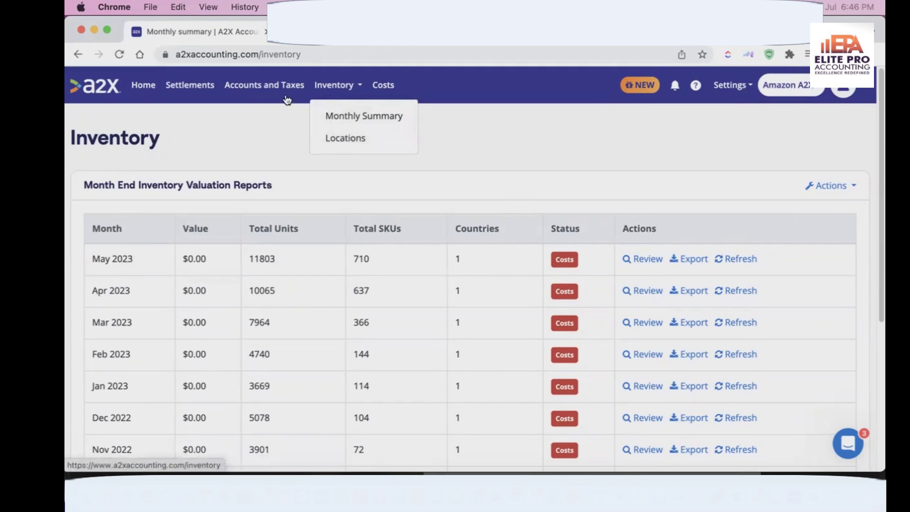
left_click(341, 89)
left_click(361, 91)
left_click(381, 87)
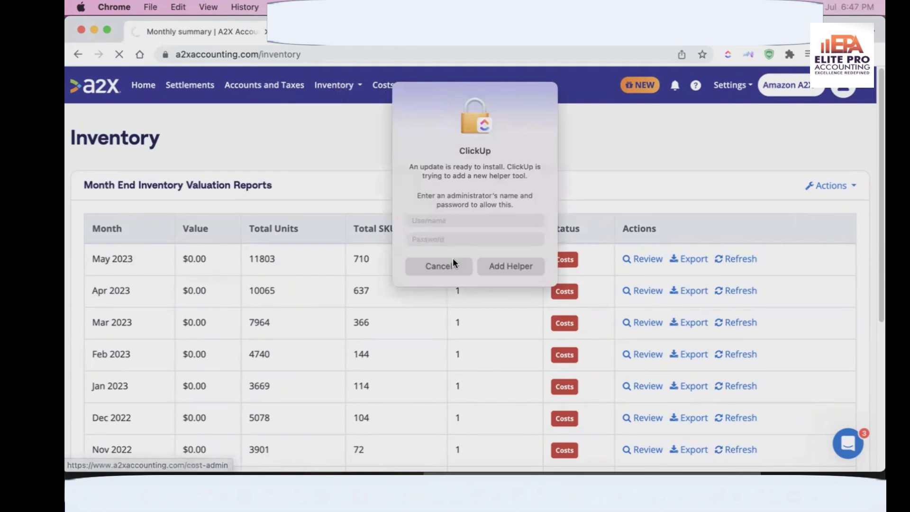
left_click(440, 266)
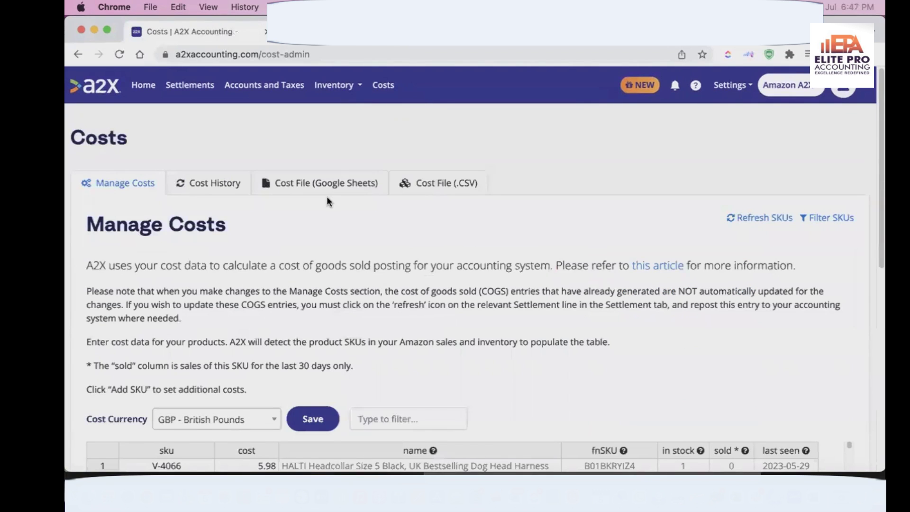
Examine the Manage Costs instructions and the product table with SKUs, costs, stock and units sold.
scroll(326, 196, "down", 2)
scroll(327, 201, "down", 3)
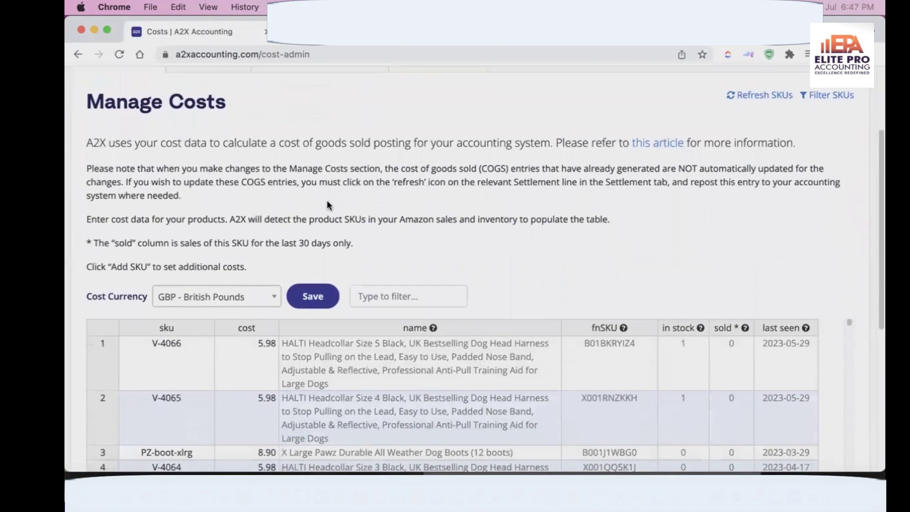
scroll(256, 378, "down", 5)
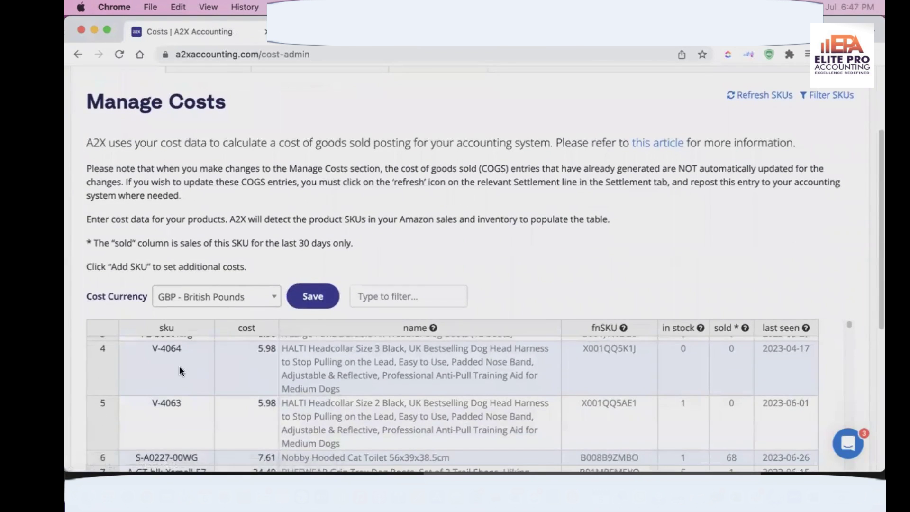
scroll(275, 365, "up", 4)
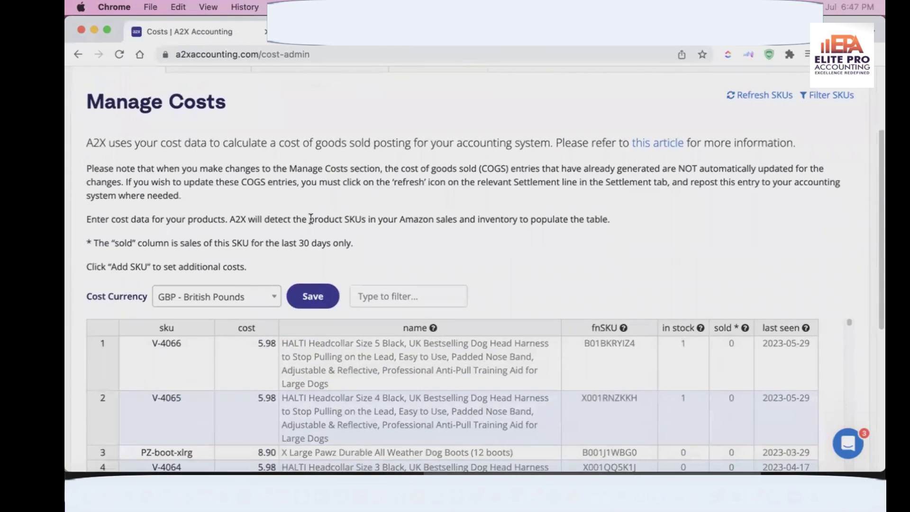
scroll(311, 219, "up", 5)
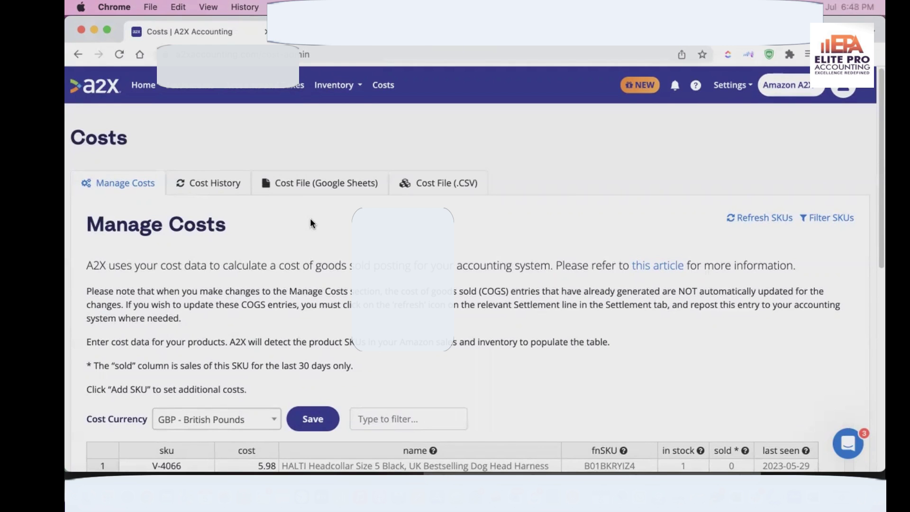
Look over the Manage Costs instructions and product table once more and return to the A2X home page.
scroll(310, 218, "down", 2)
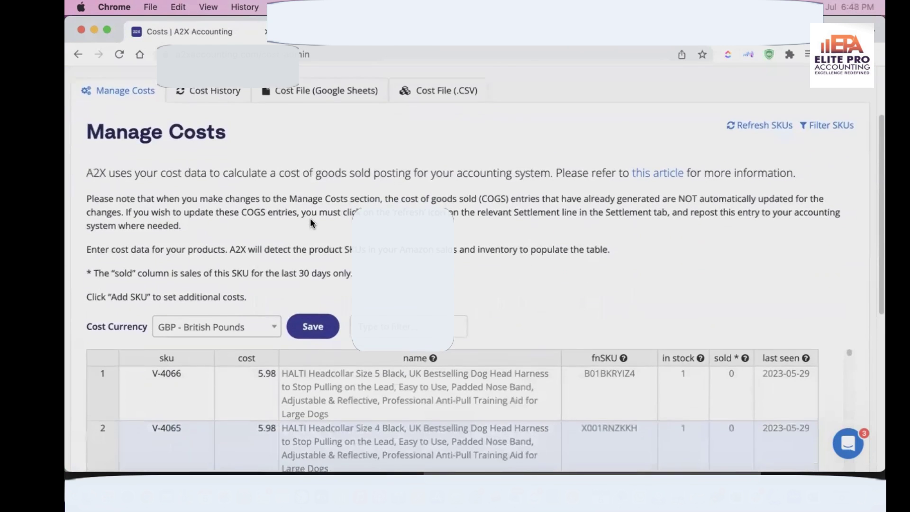
scroll(310, 218, "up", 2)
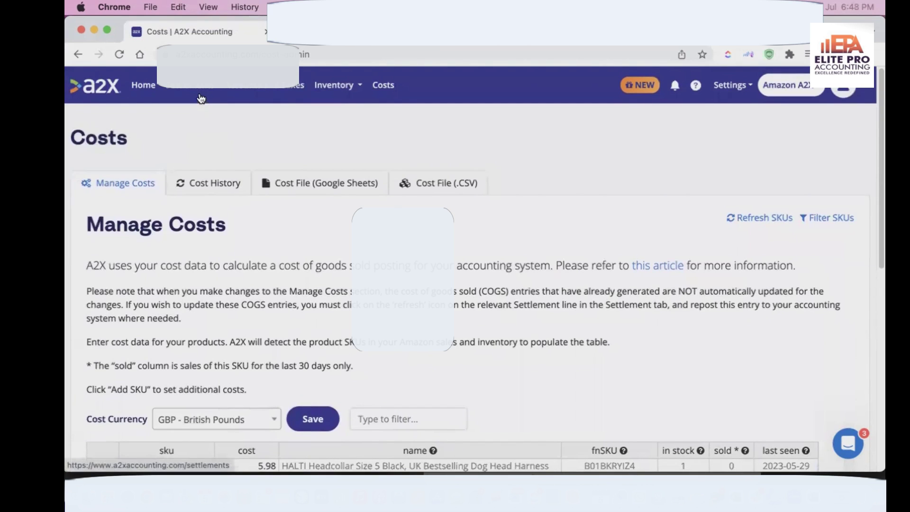
left_click(142, 90)
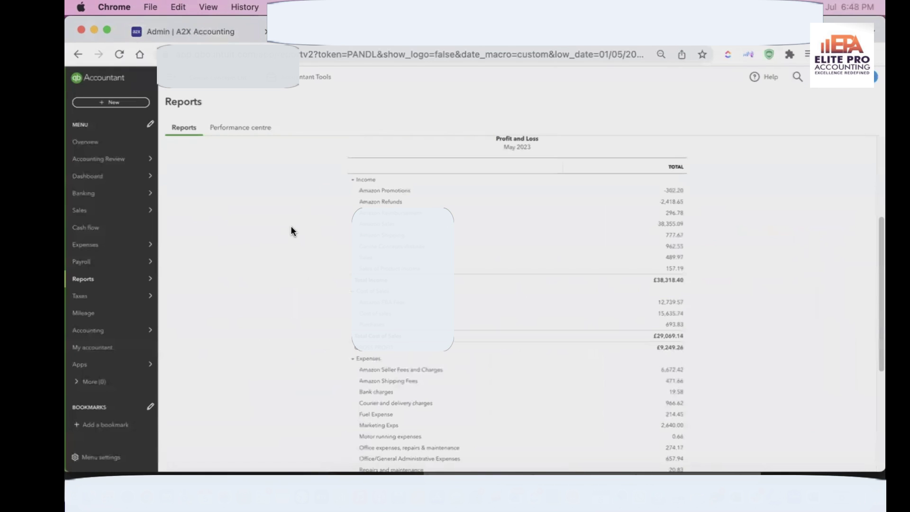
Compare the Amazon sales in the QuickBooks May 2023 Profit and Loss with the Amazon account activity statement previewed in Finder.
scroll(291, 229, "up", 1)
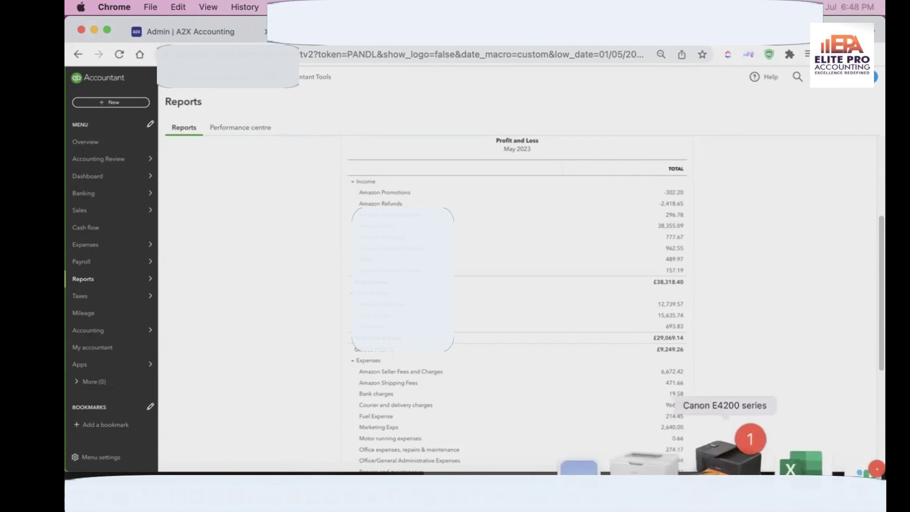
key("super+Tab")
key("super+Tab")
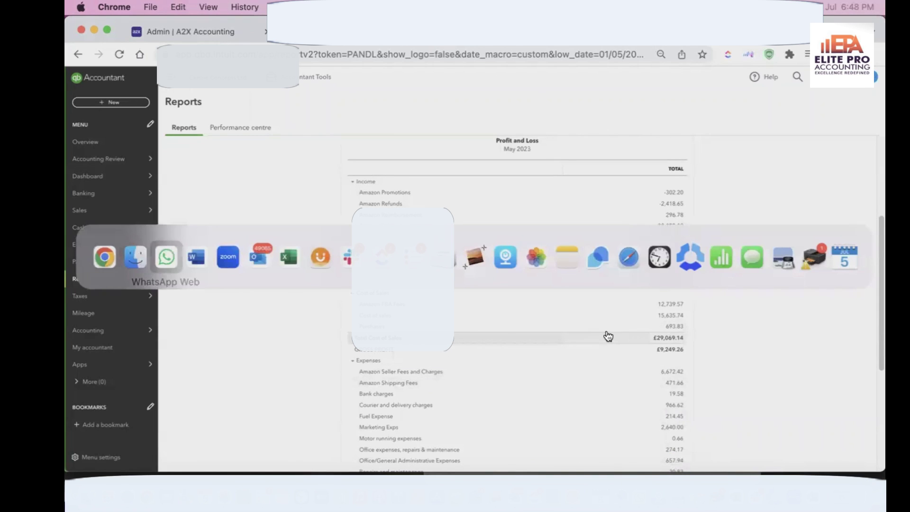
key("super+Tab")
key("super+shift+Tab")
key("super+shift+Tab")
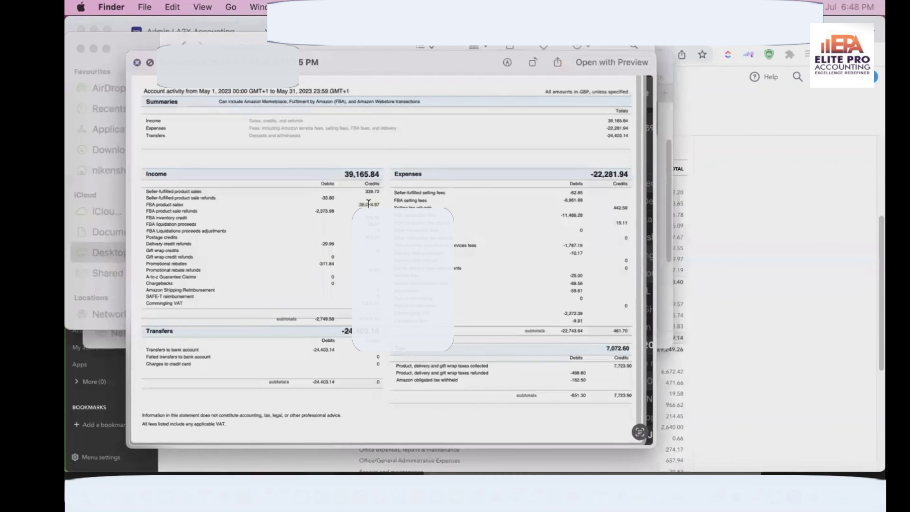
key("super+Tab")
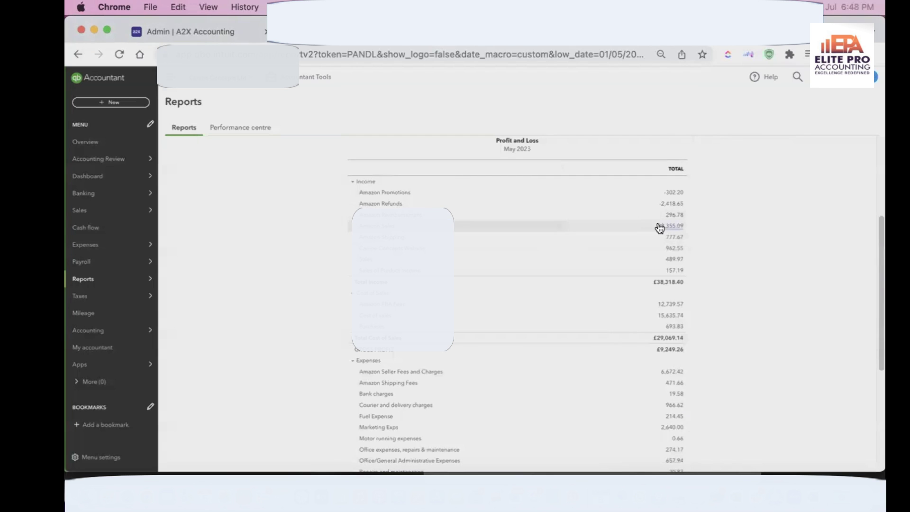
key("super+Tab")
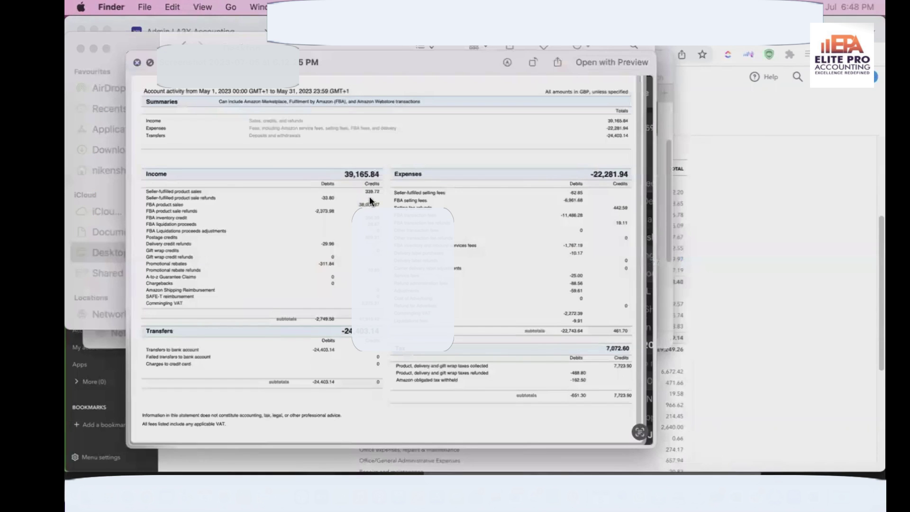
key("super+Tab")
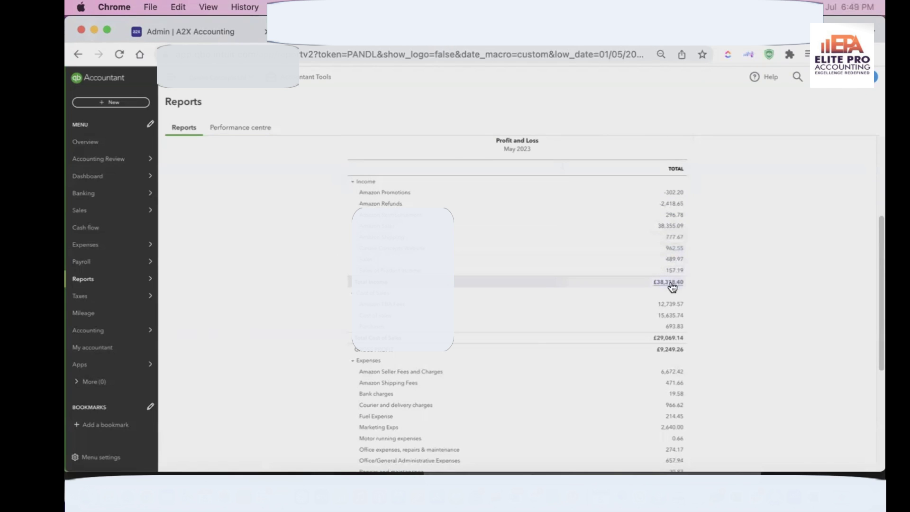
Examine the income, cost of sales and expense lines of the May 2023 Profit and Loss report.
scroll(576, 285, "down", 2)
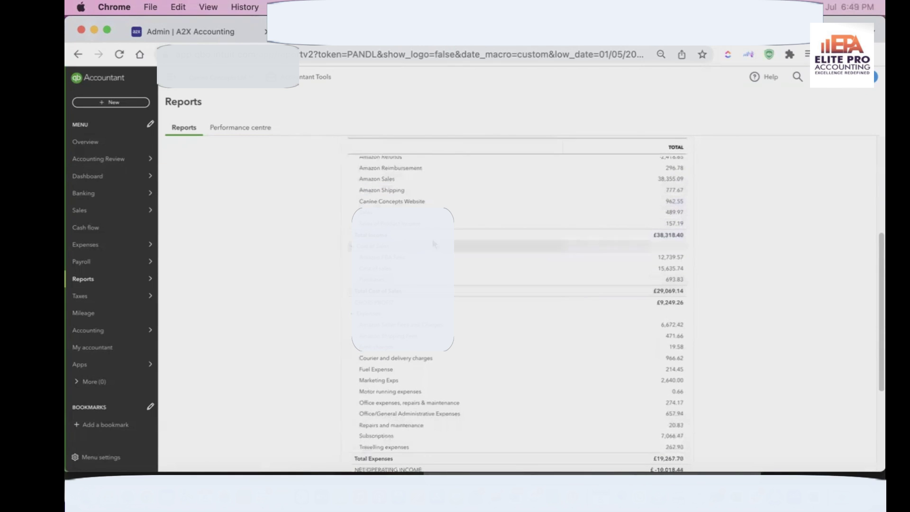
scroll(351, 315, "up", 5)
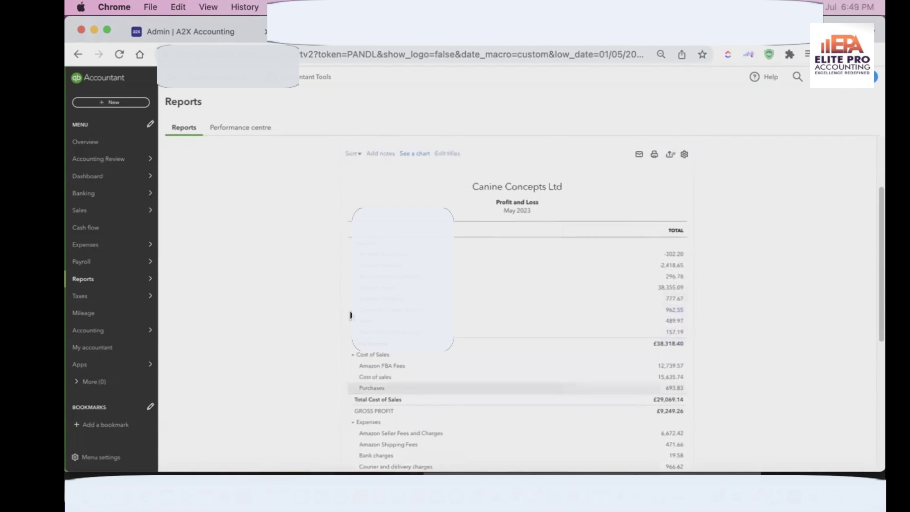
scroll(351, 315, "up", 1)
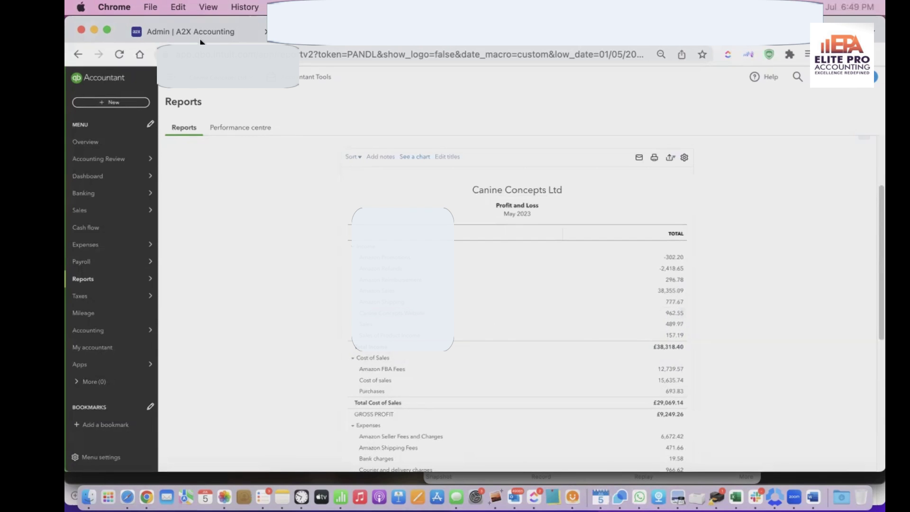
Switch back to A2X and review the Inventory settings for inventory accounting and unsellable stock valuation.
left_click(189, 28)
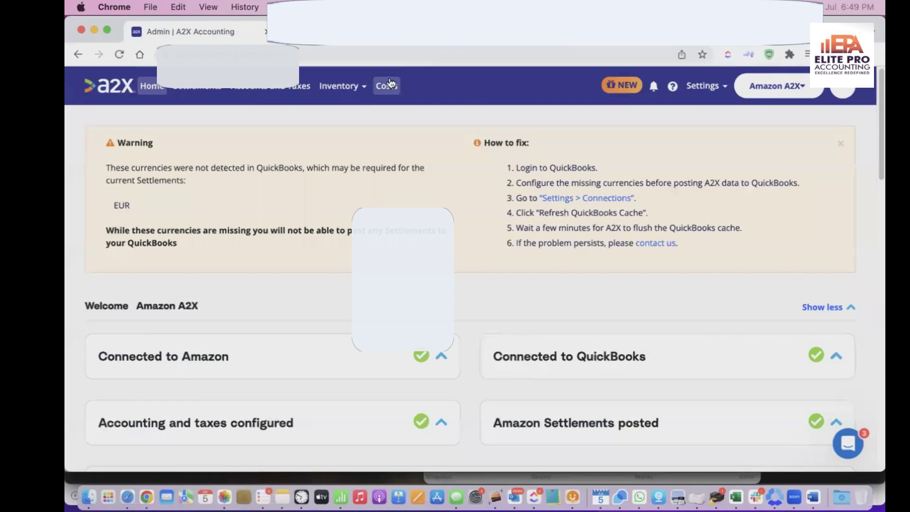
left_click(710, 90)
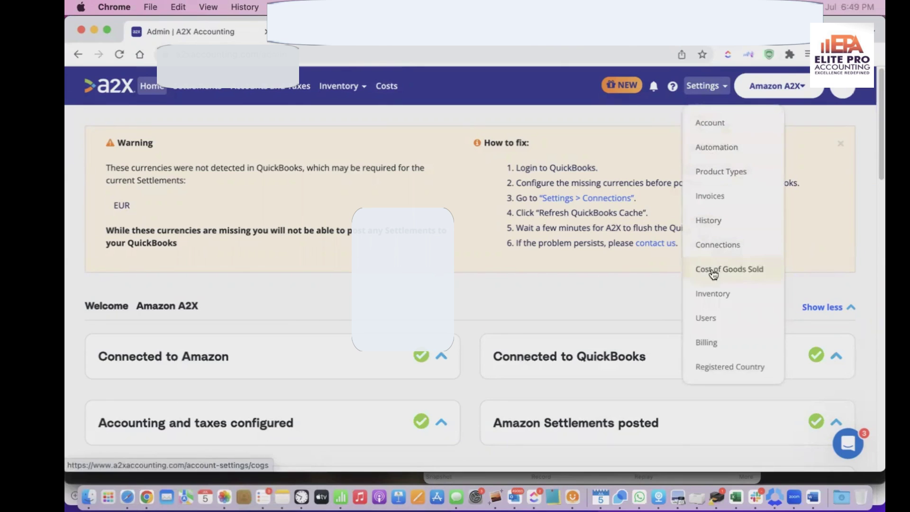
left_click(711, 294)
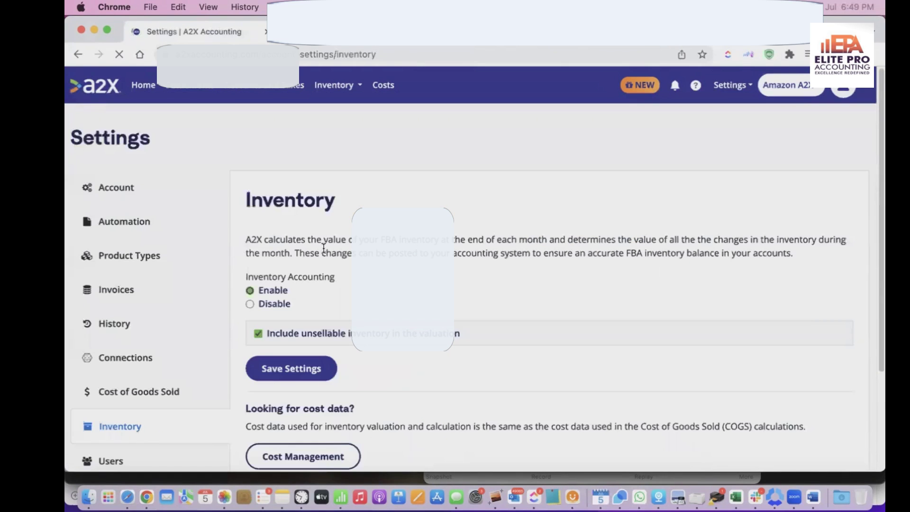
scroll(300, 255, "down", 3)
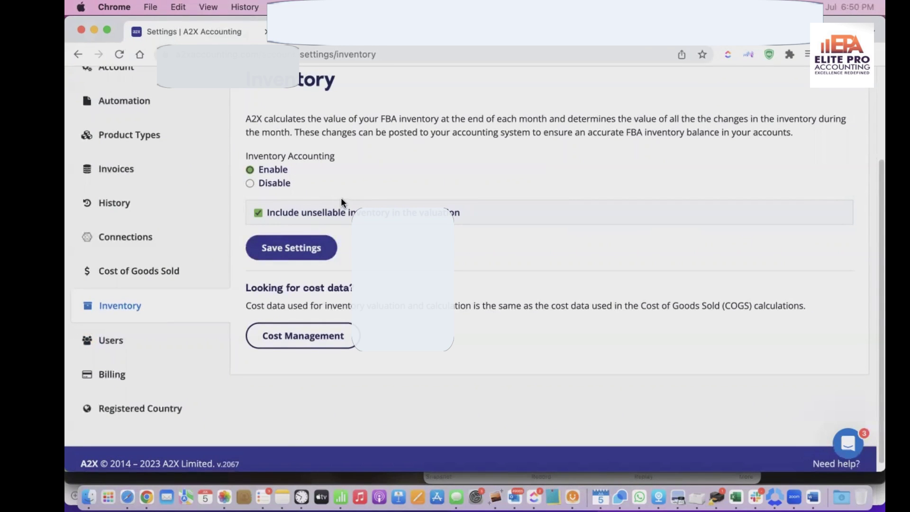
scroll(342, 202, "up", 1)
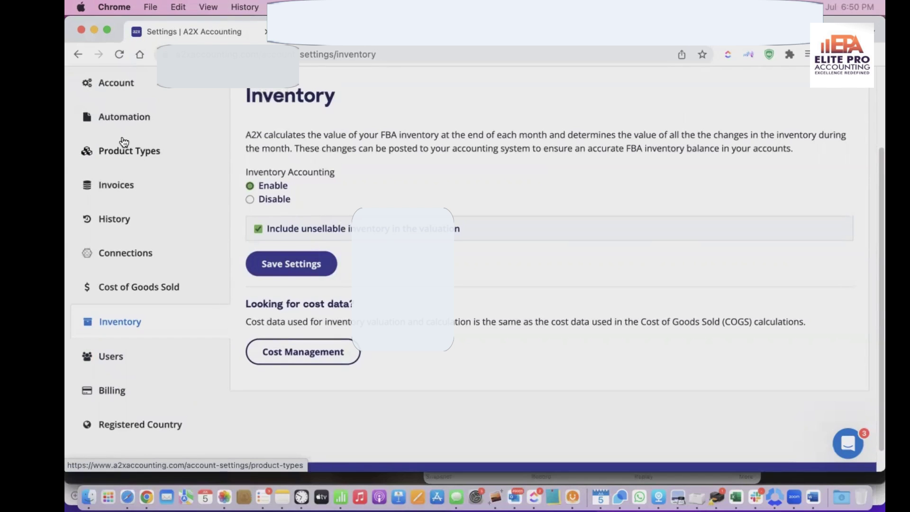
scroll(123, 142, "up", 3)
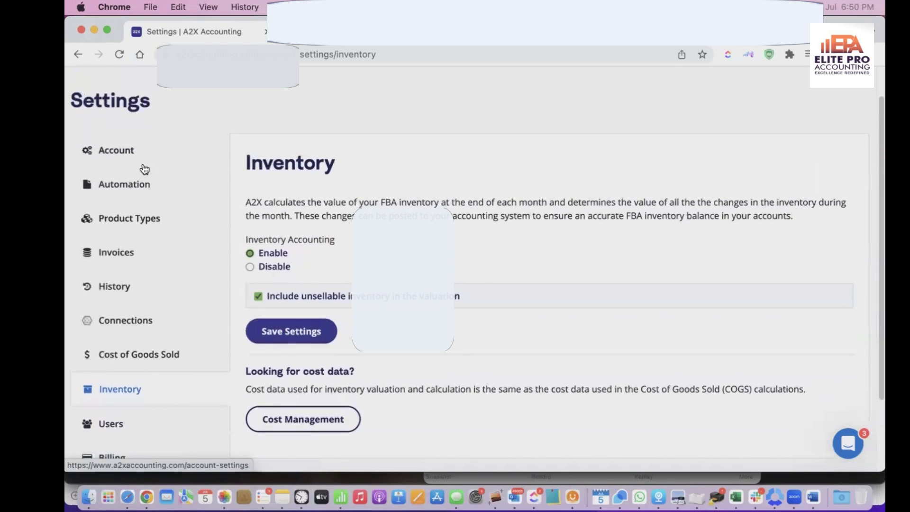
Open the Account settings and look through the account information and the available settings categories.
left_click(112, 161)
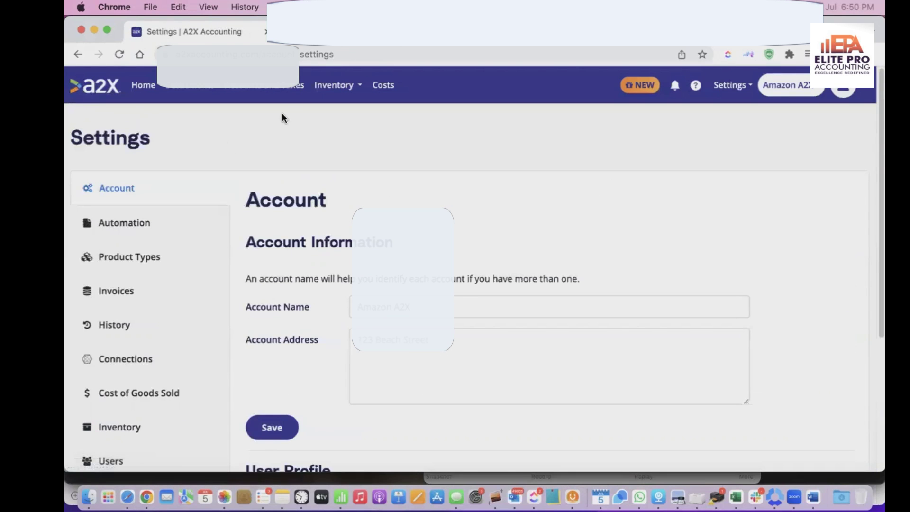
scroll(153, 254, "down", 3)
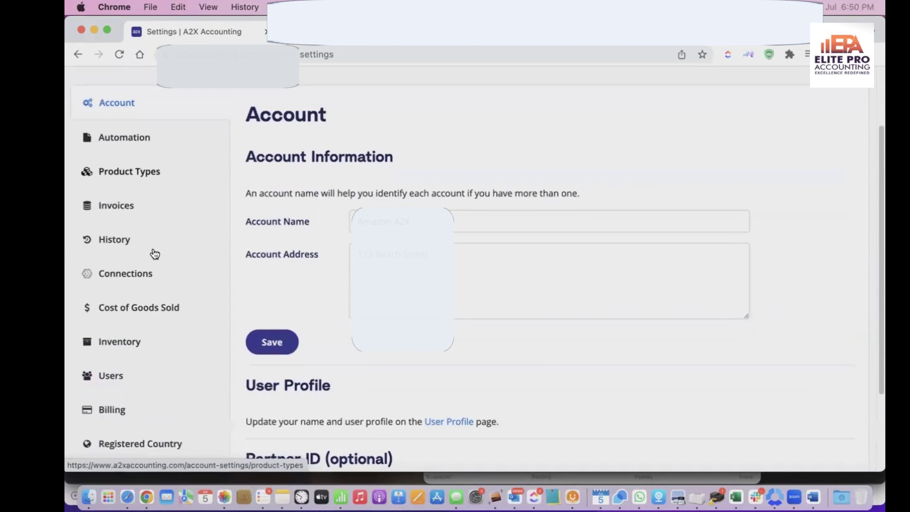
scroll(124, 255, "up", 3)
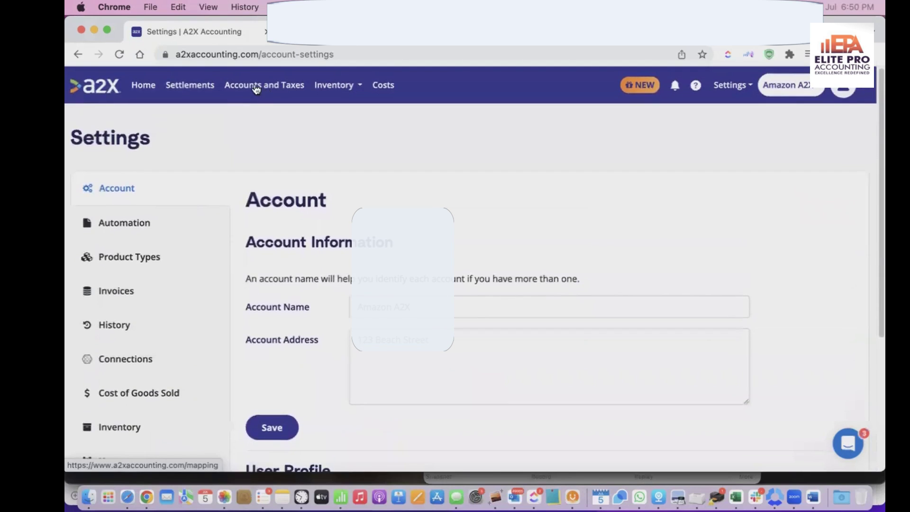
Open the Inventory Monthly Summary, highlight the May 2023 inventory value and go back to the home page.
left_click(338, 88)
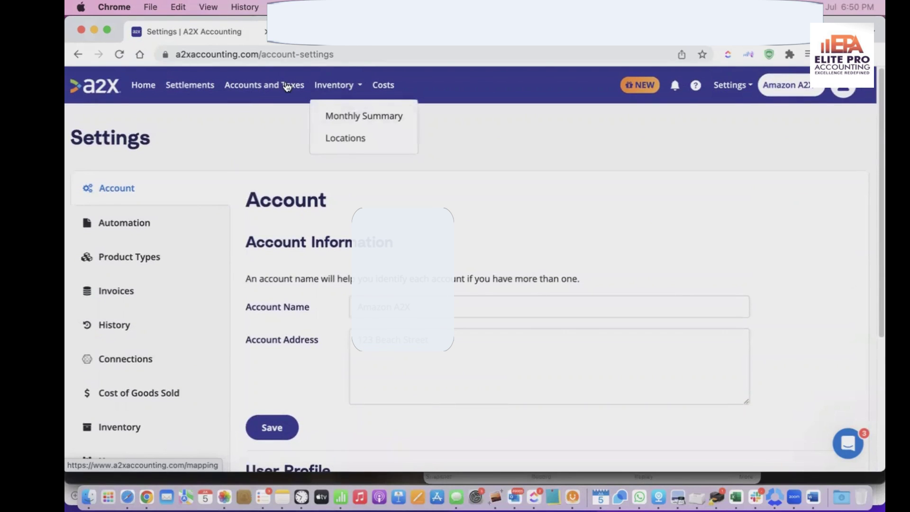
left_click(343, 113)
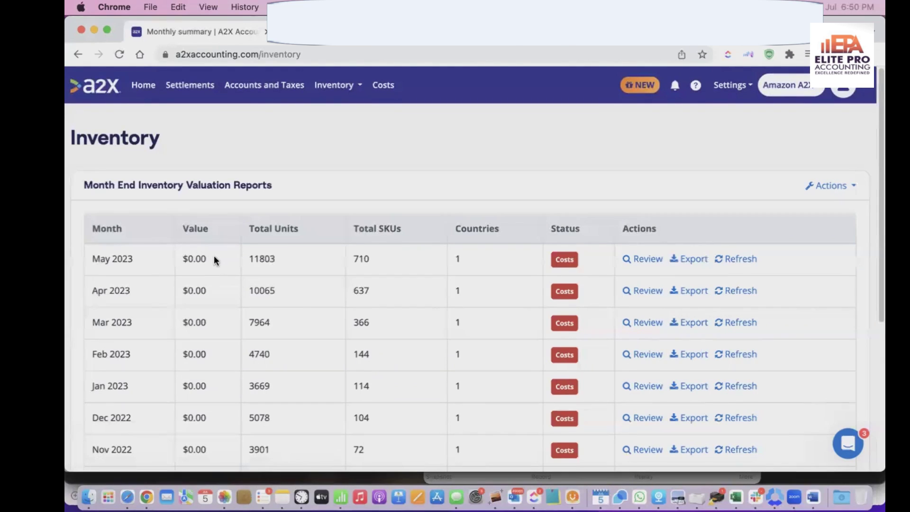
left_click_drag(214, 258, 167, 258)
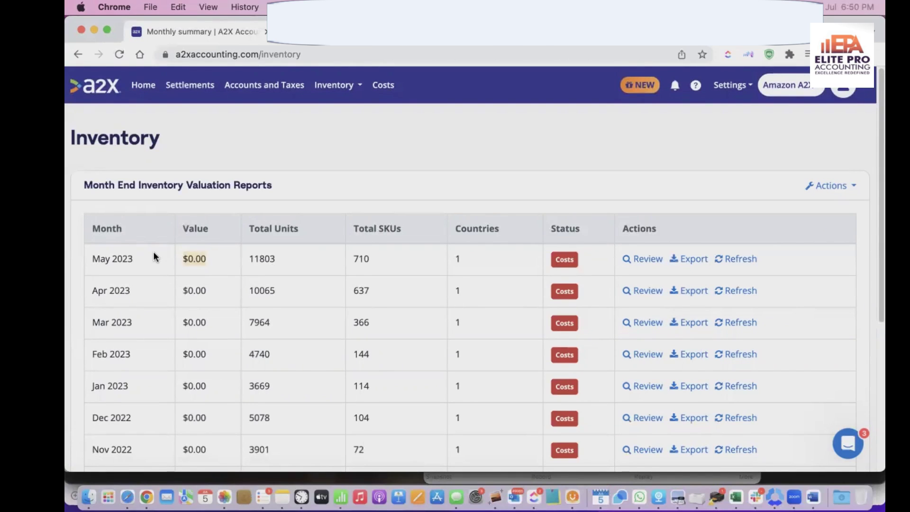
left_click(144, 85)
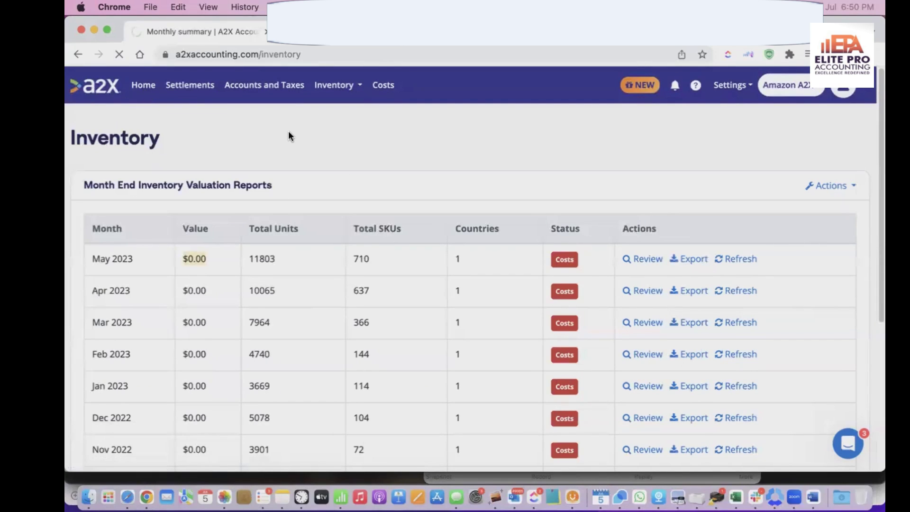